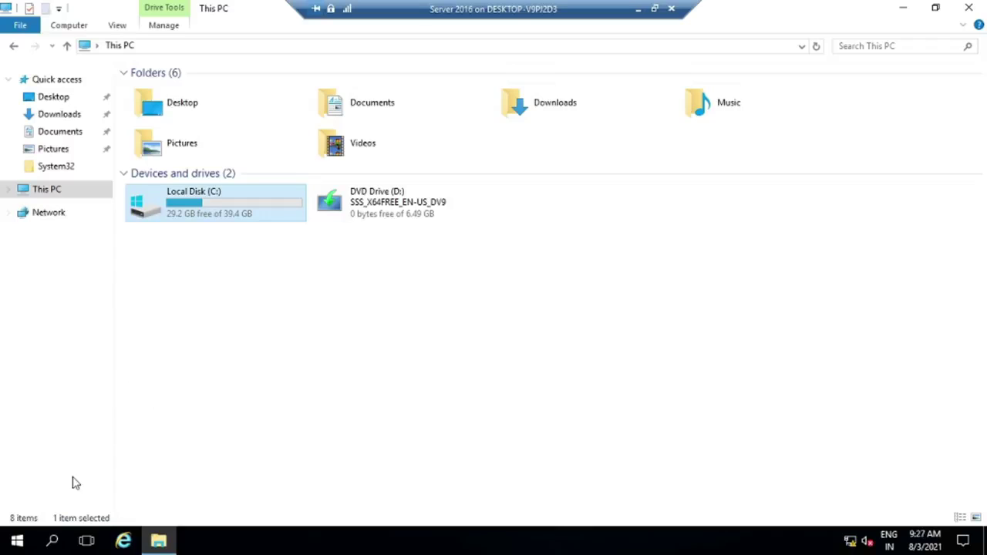
Step: Open Disk Management in a maximized window and enlarge its graphical disk view
right_click(19, 544)
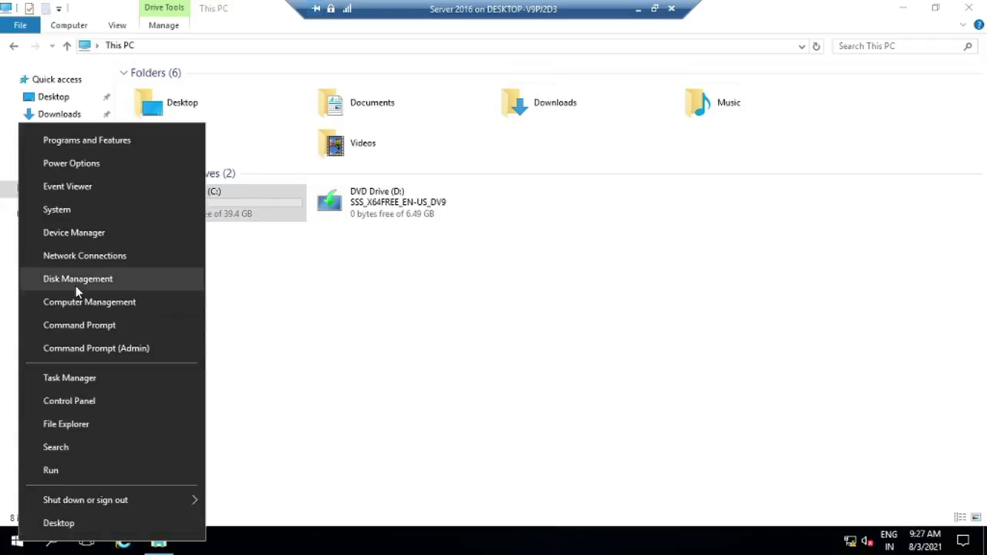
left_click(78, 279)
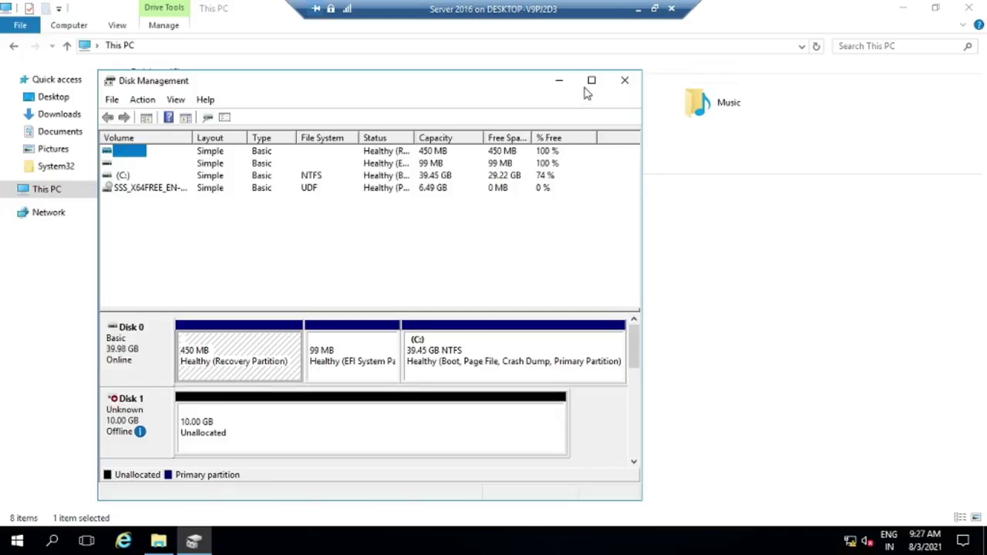
left_click(592, 80)
left_click_drag(377, 236, 376, 137)
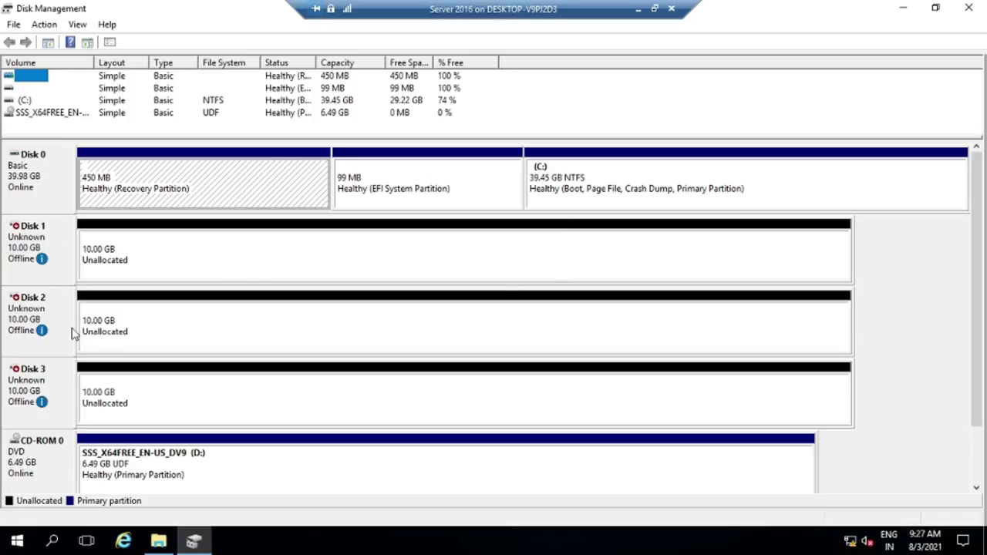
Step: Bring the offline Disk 1, Disk 2 and Disk 3 online
mouse_move(44, 416)
right_click(61, 247)
left_click(97, 251)
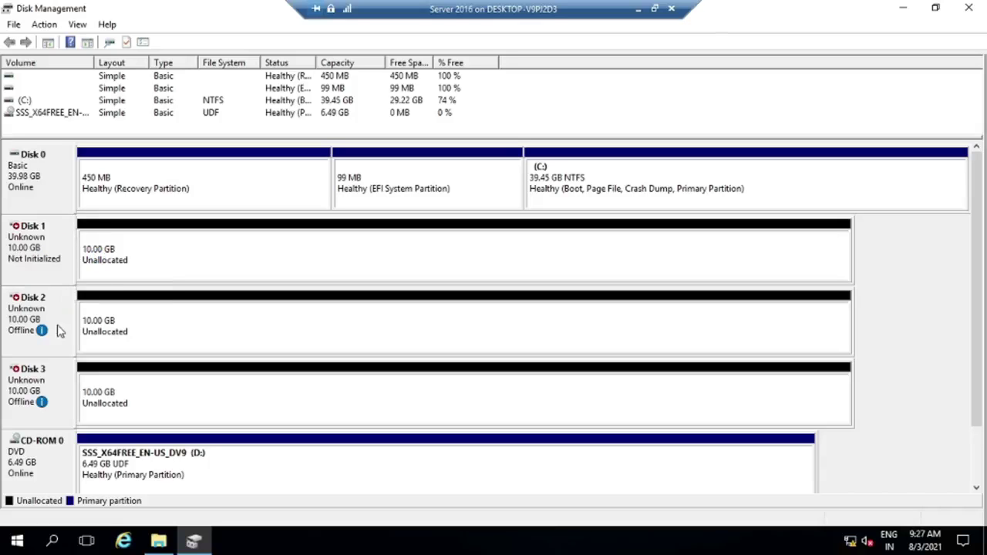
right_click(63, 320)
left_click(64, 319)
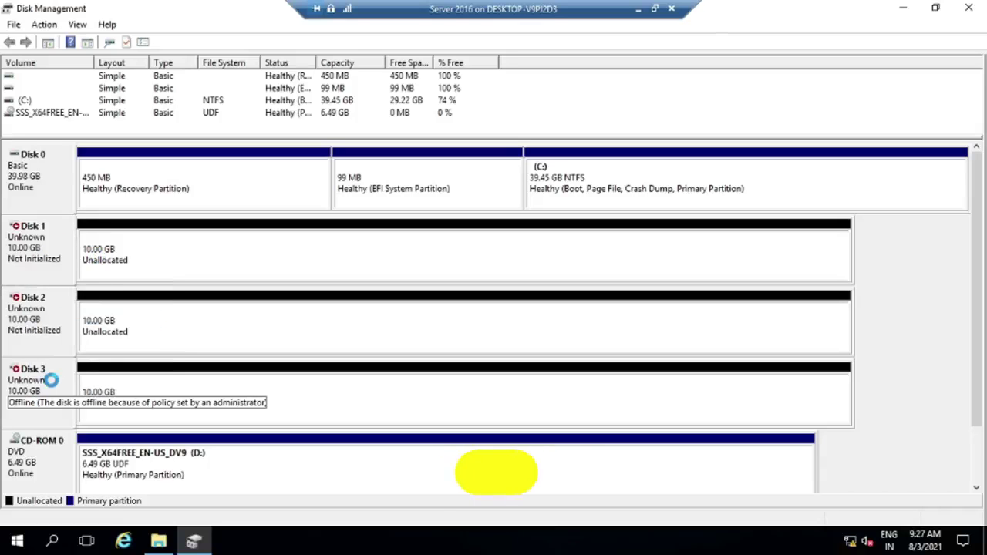
right_click(54, 386)
left_click(90, 389)
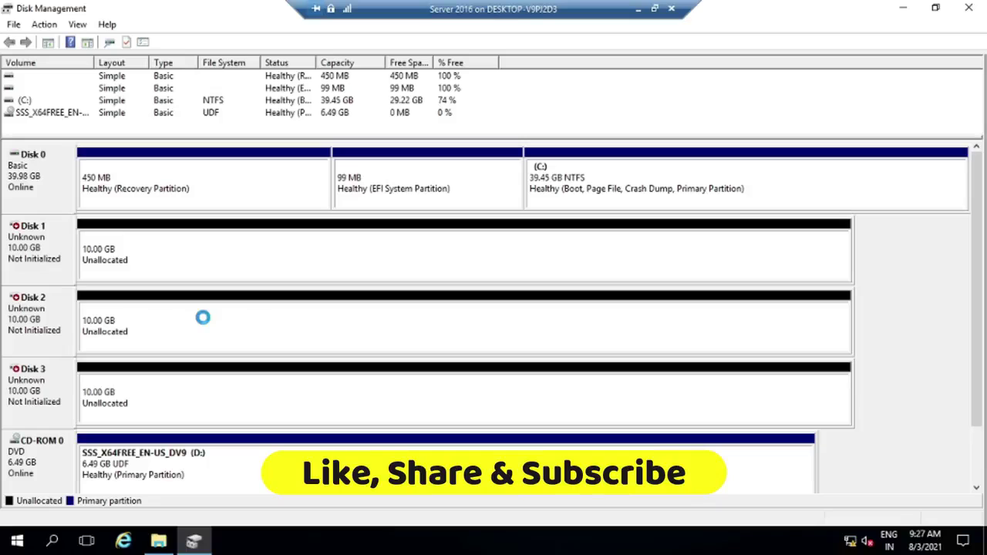
Step: Initialize Disk 1, Disk 2 and Disk 3 with the GPT (GUID Partition Table) partition style
right_click(62, 245)
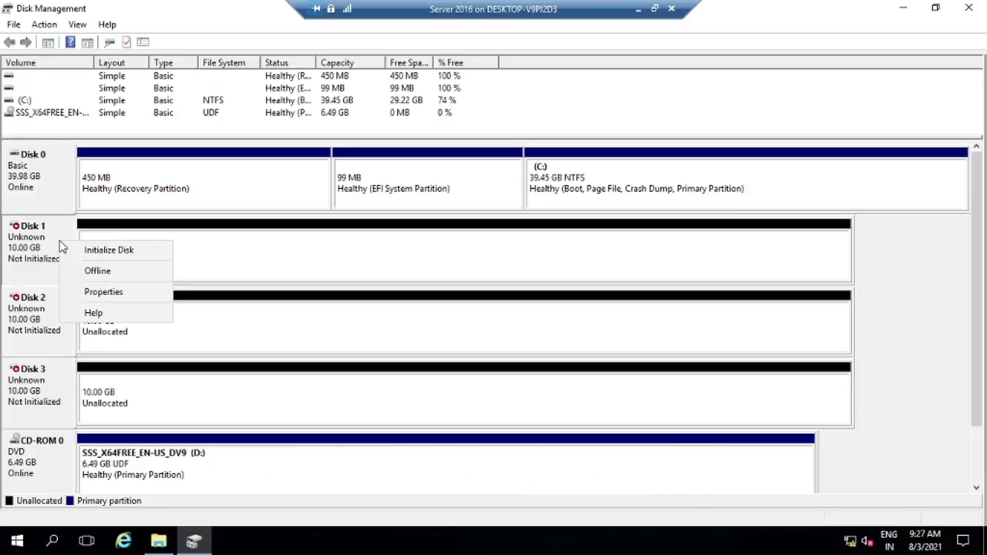
left_click(120, 251)
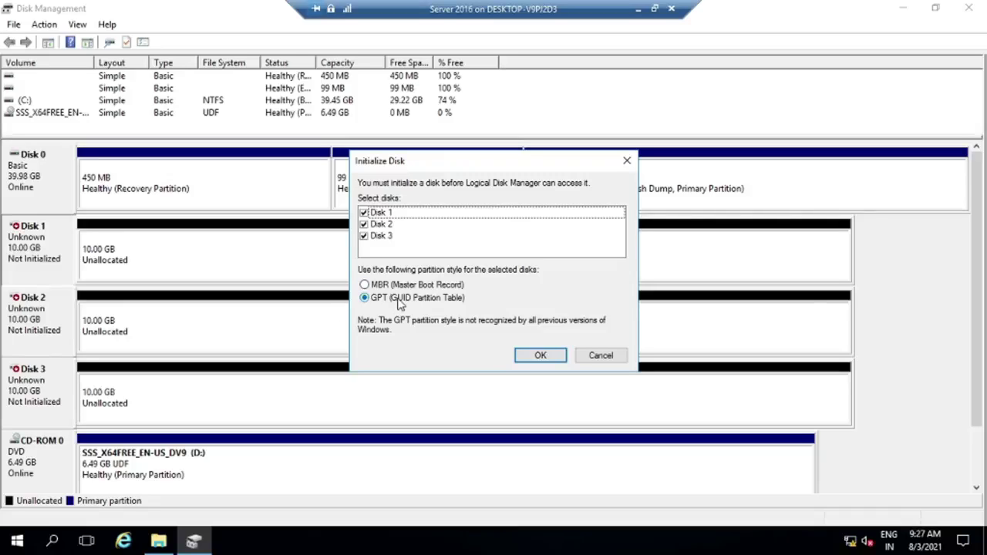
left_click(542, 355)
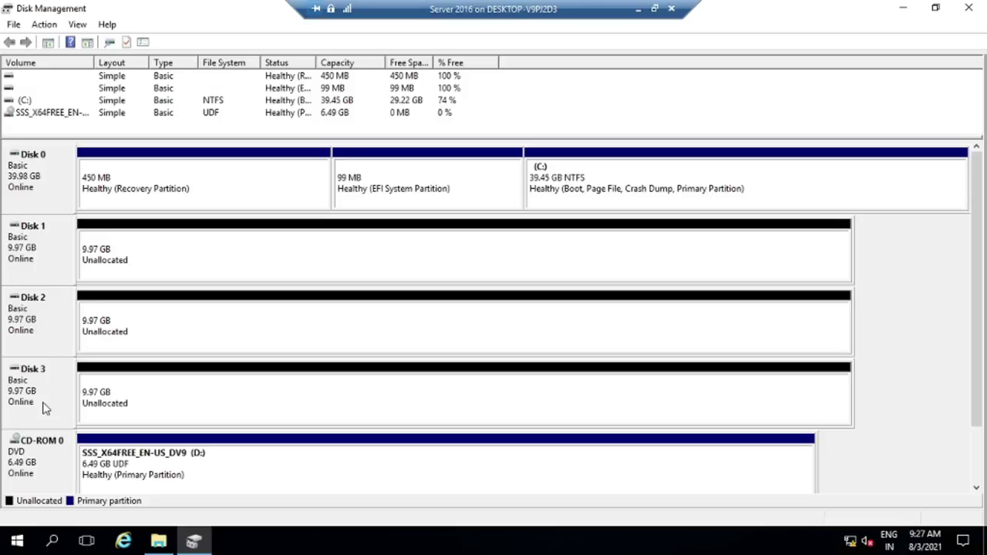
Step: Refresh This PC in File Explorer to check its drives, and return to Disk Management
left_click(903, 8)
right_click(443, 331)
left_click(495, 384)
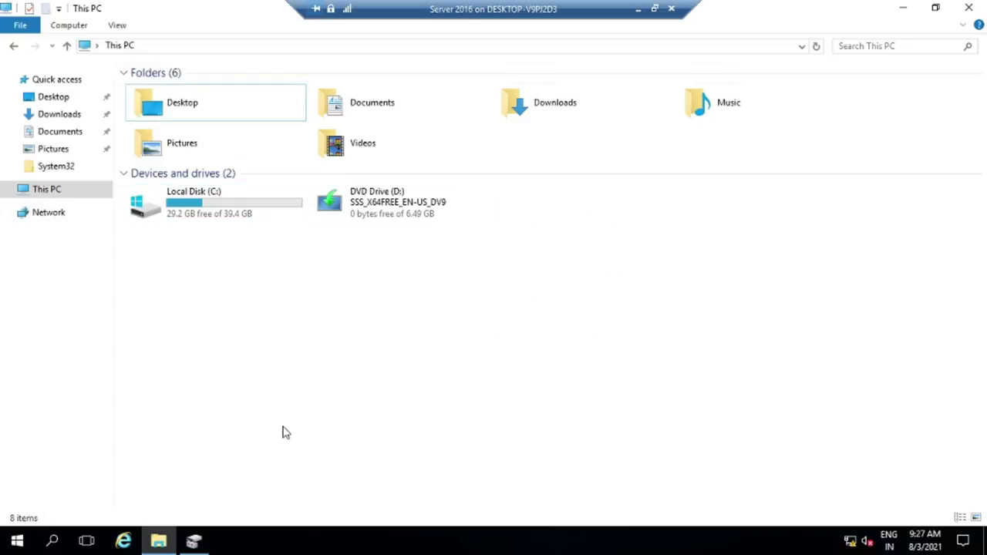
left_click(196, 542)
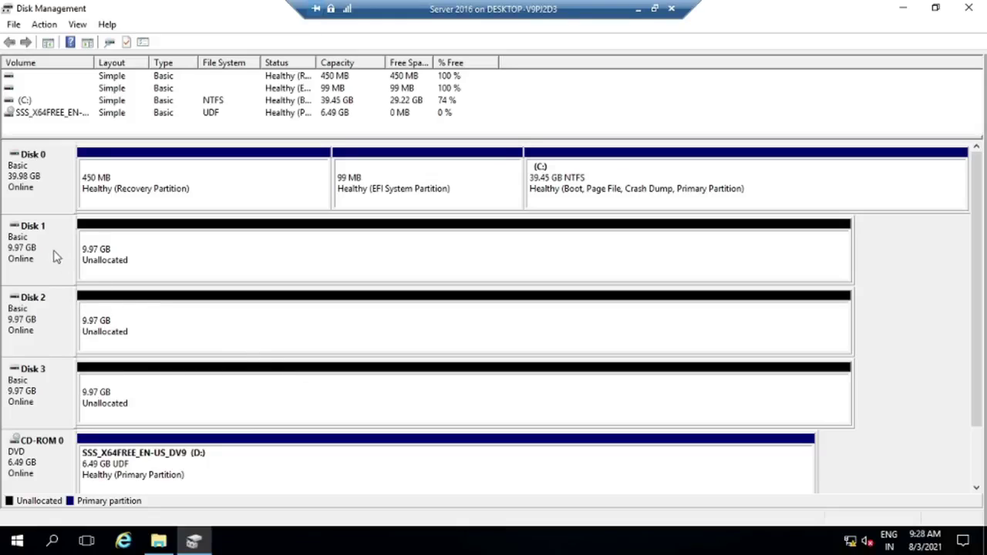
Step: Start a new RAID-5 volume from Disk 1 and add Disk 2 and Disk 3 to its selected disks
right_click(193, 266)
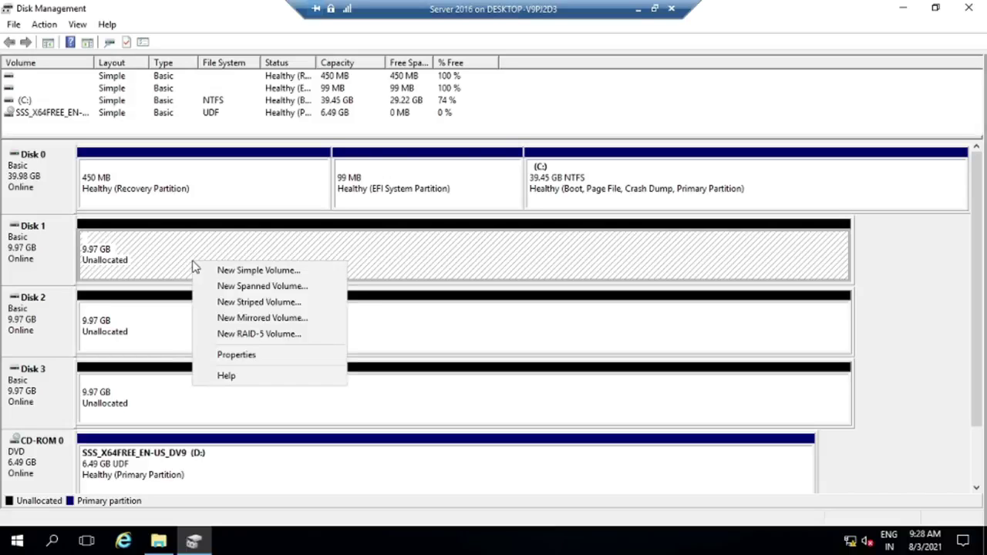
right_click(54, 255)
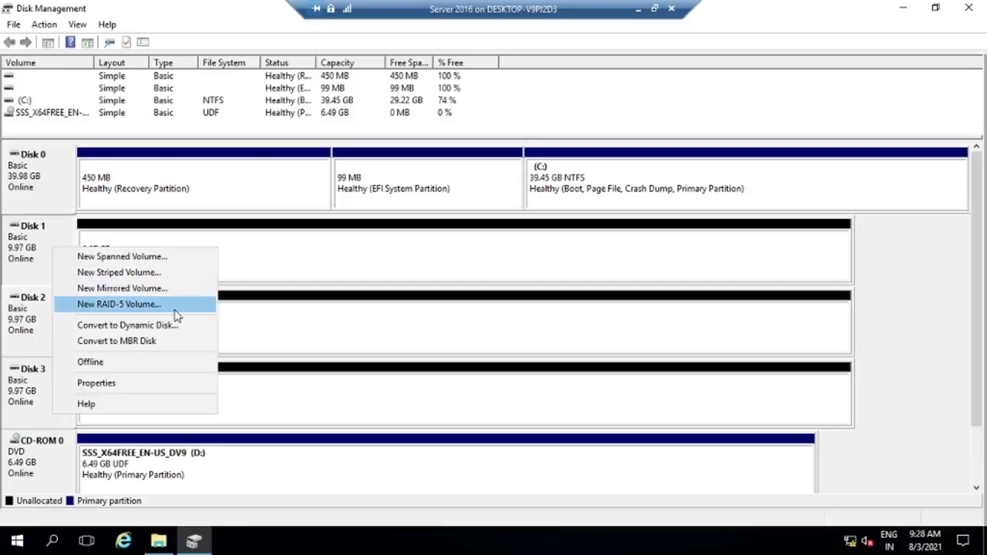
left_click(118, 309)
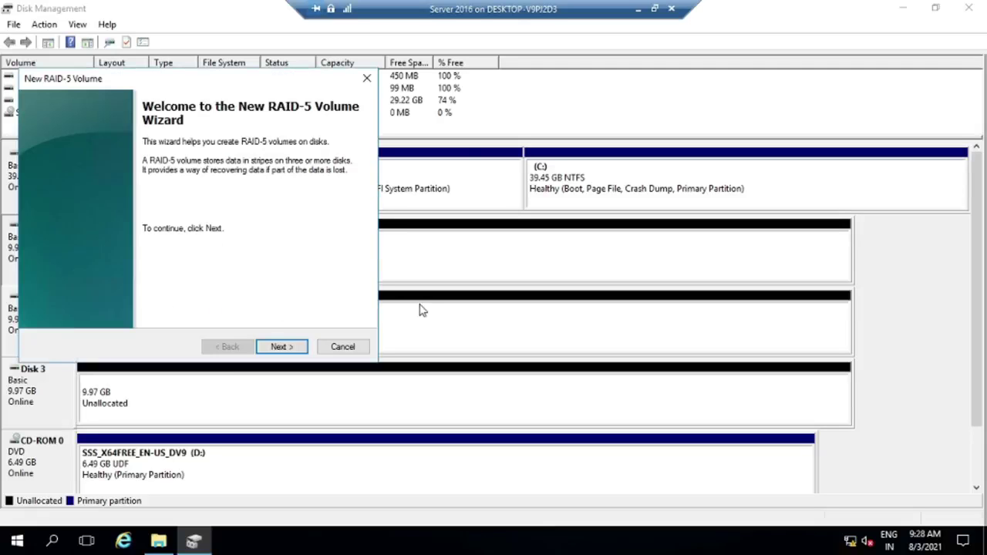
left_click(283, 348)
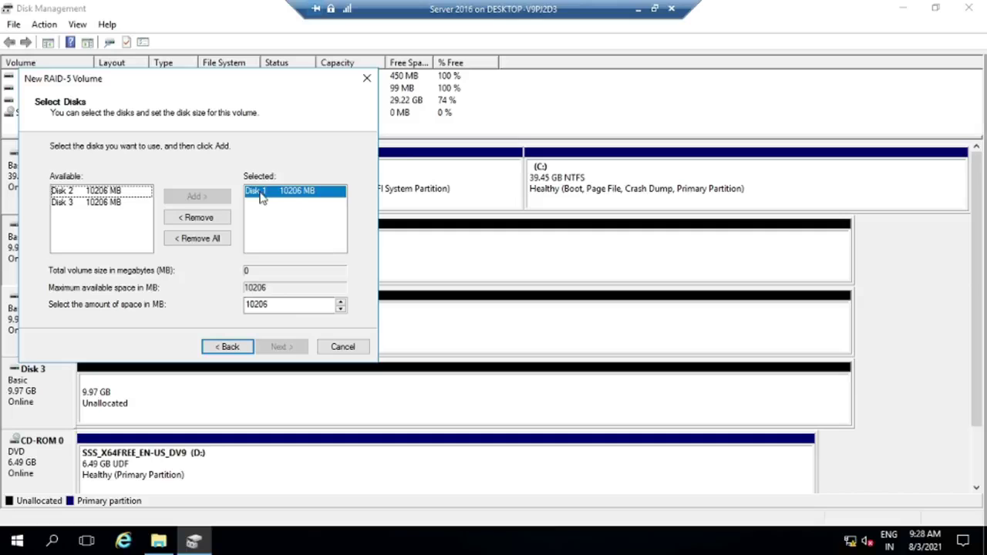
left_click_drag(234, 77, 401, 83)
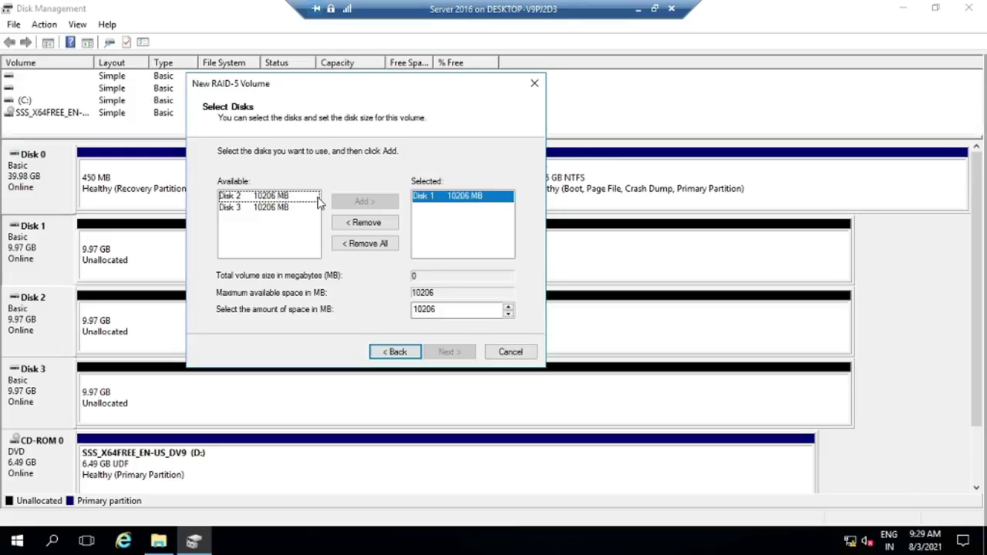
left_click(274, 198)
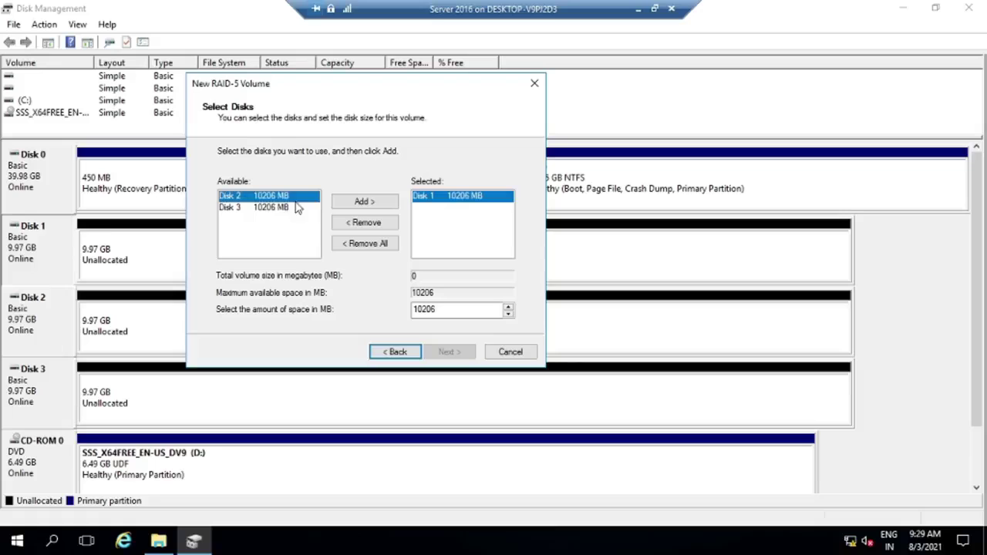
left_click(373, 207)
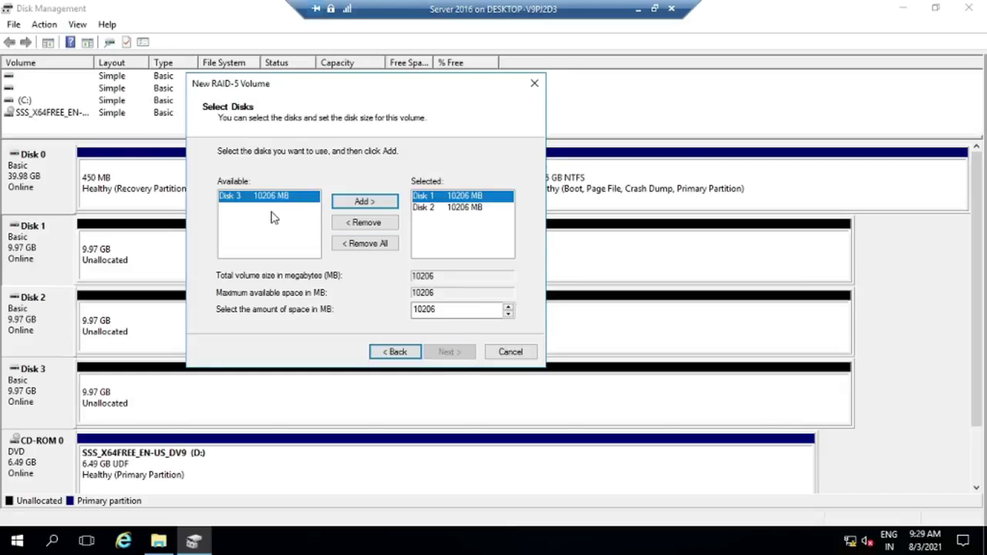
left_click(366, 202)
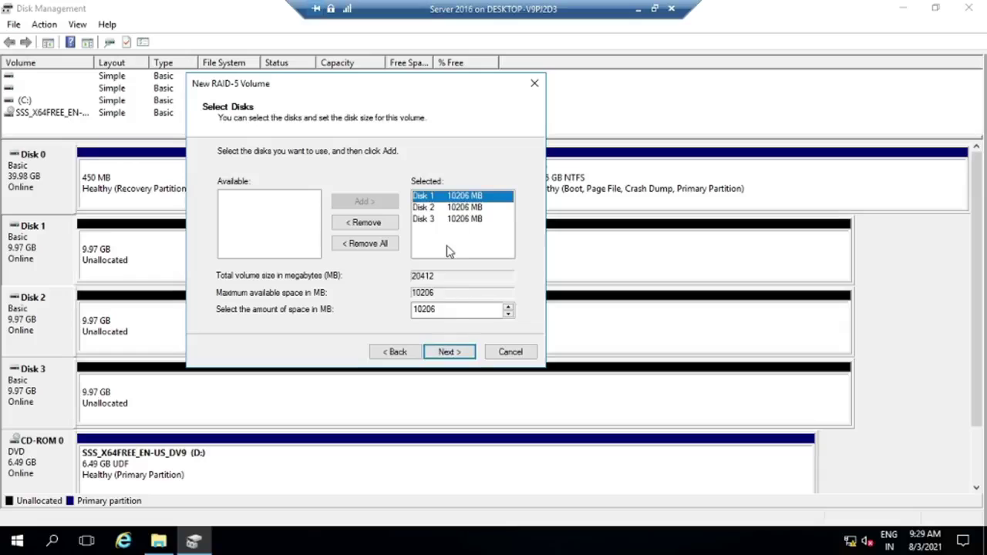
left_click(449, 353)
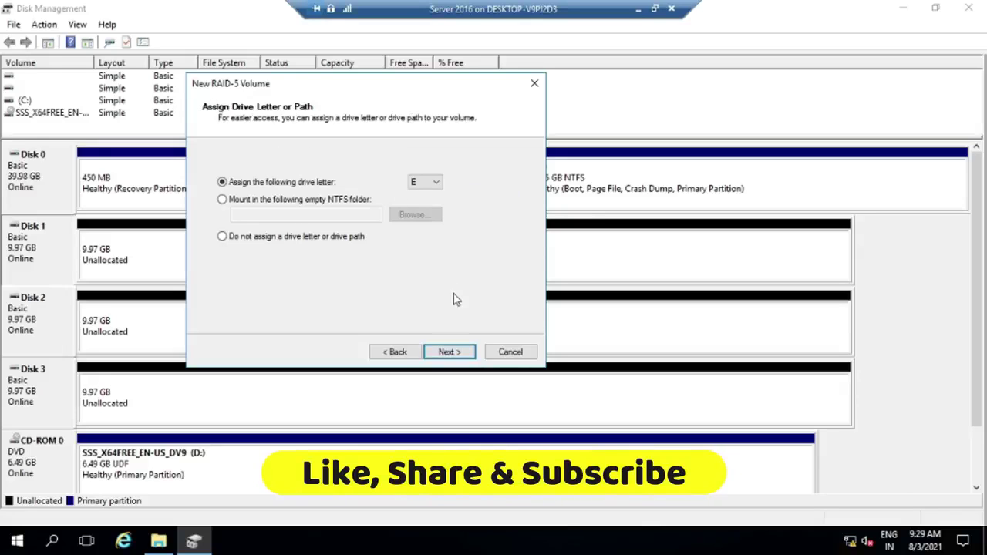
Step: Assign drive letter E to the new RAID-5 volume
left_click(433, 186)
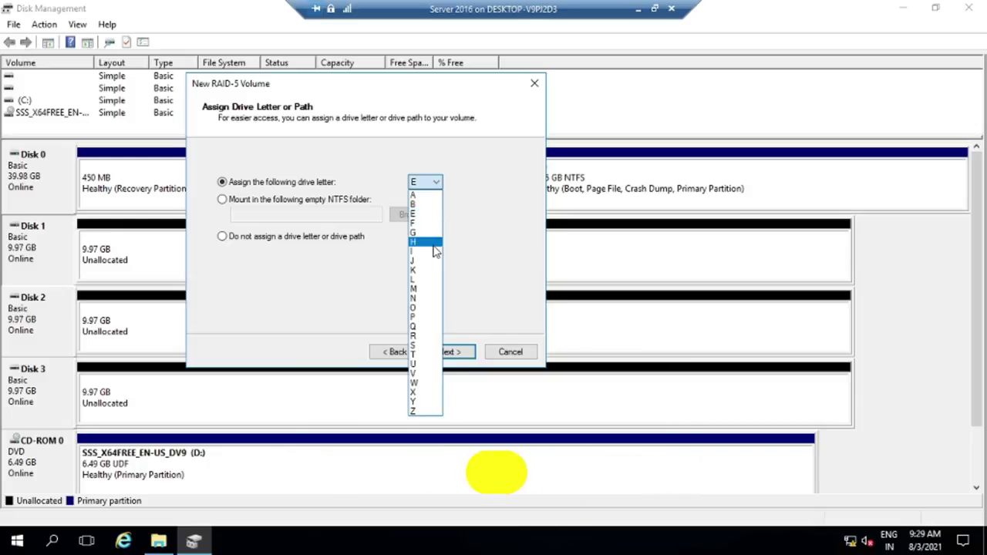
left_click(430, 214)
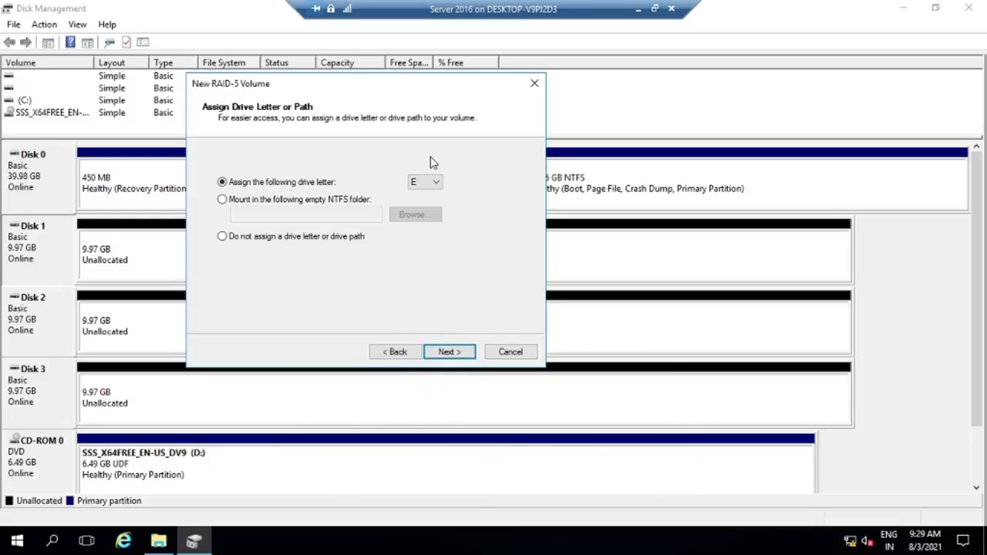
left_click(446, 356)
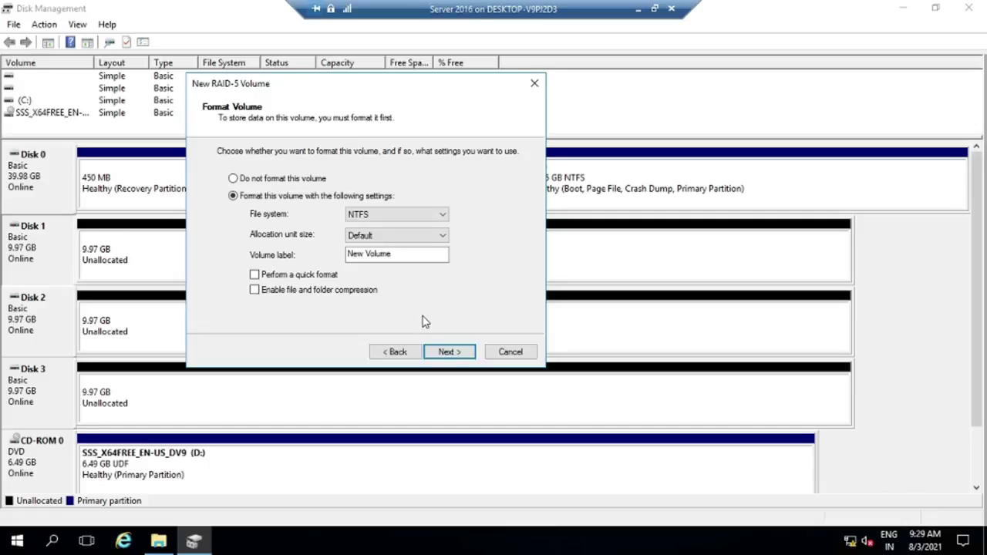
Step: Create the RAID-5 volume with NTFS, default allocation unit size and label New Volume, accepting the conversion to dynamic disks
left_click(455, 355)
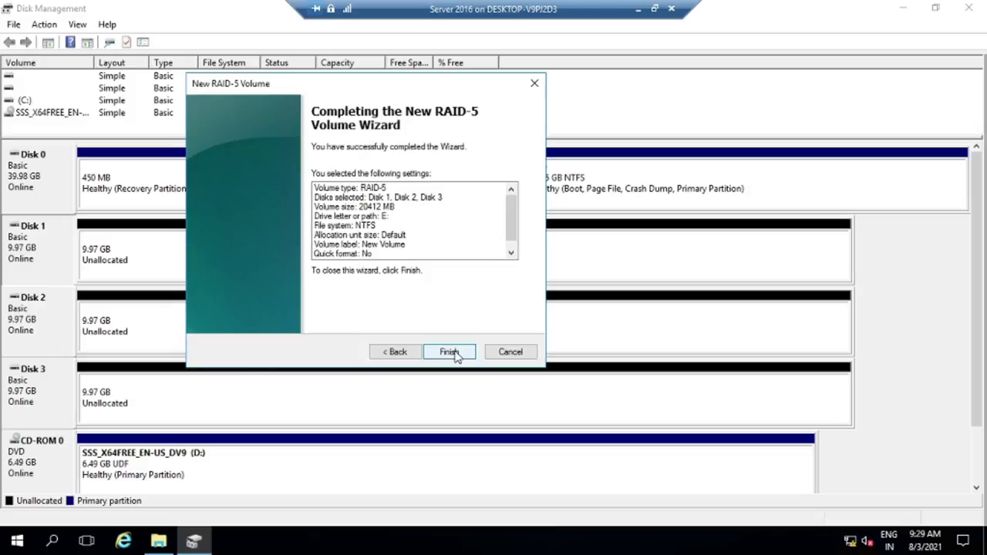
left_click(451, 352)
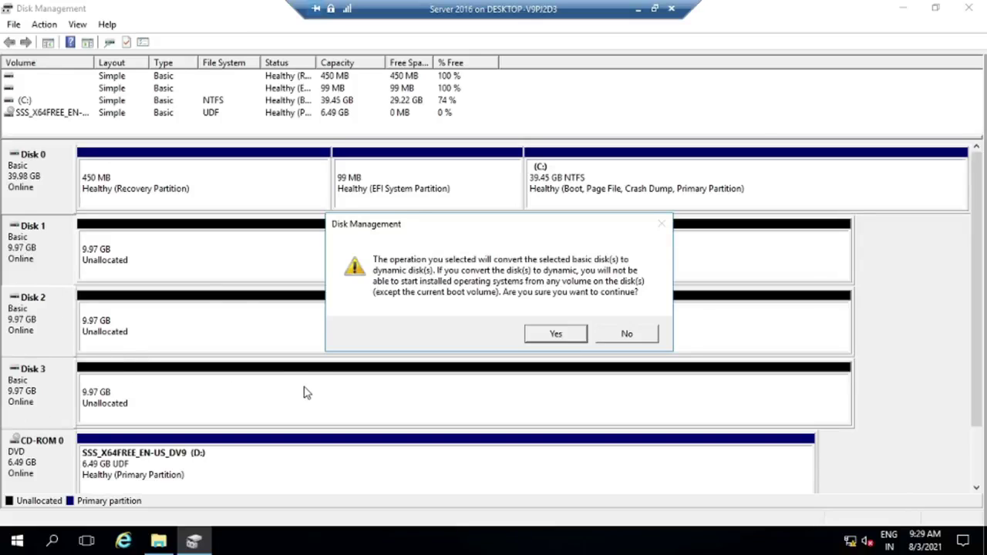
left_click(557, 335)
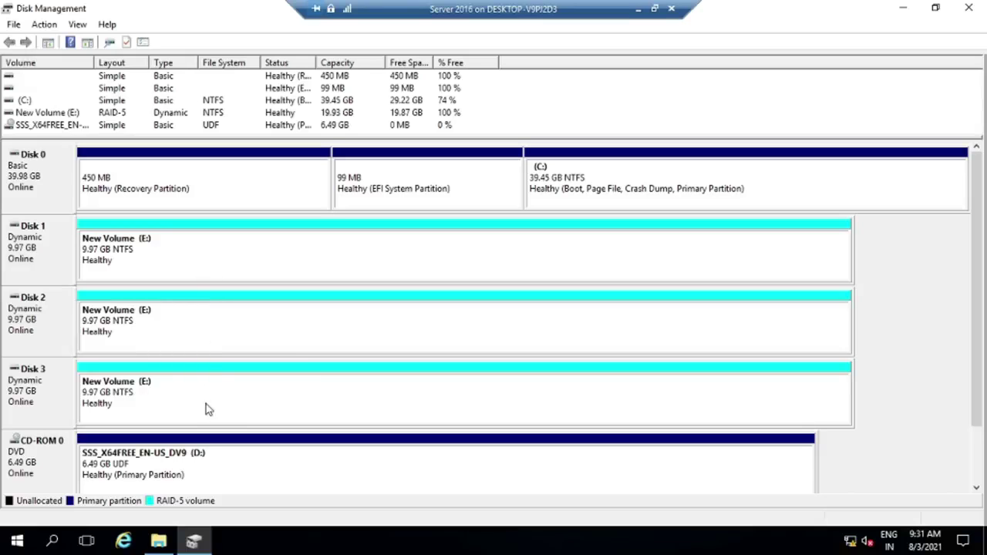
Step: Check the RAID-5 volume in File Explorer and Disk Management, and open New Volume (E:) in File Explorer
left_click(172, 518)
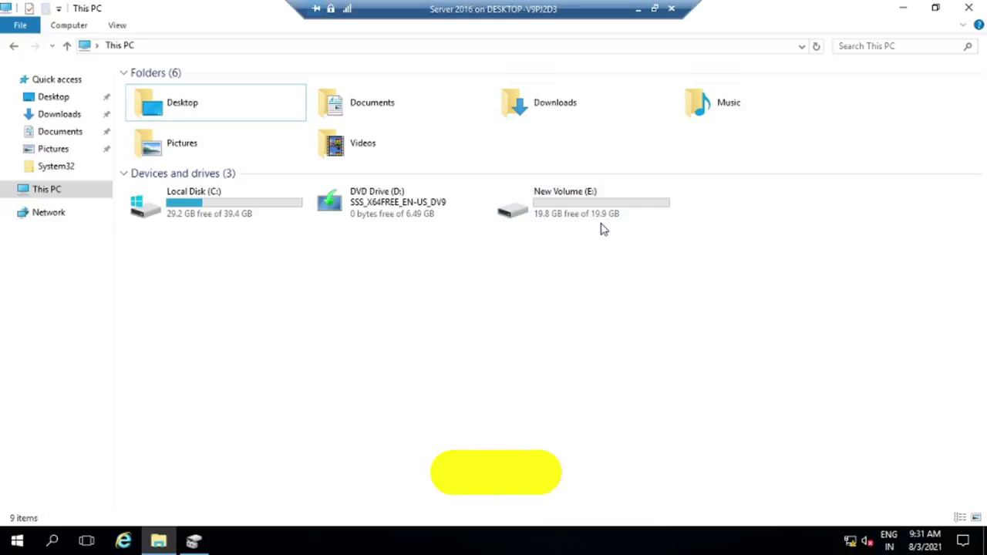
left_click(202, 544)
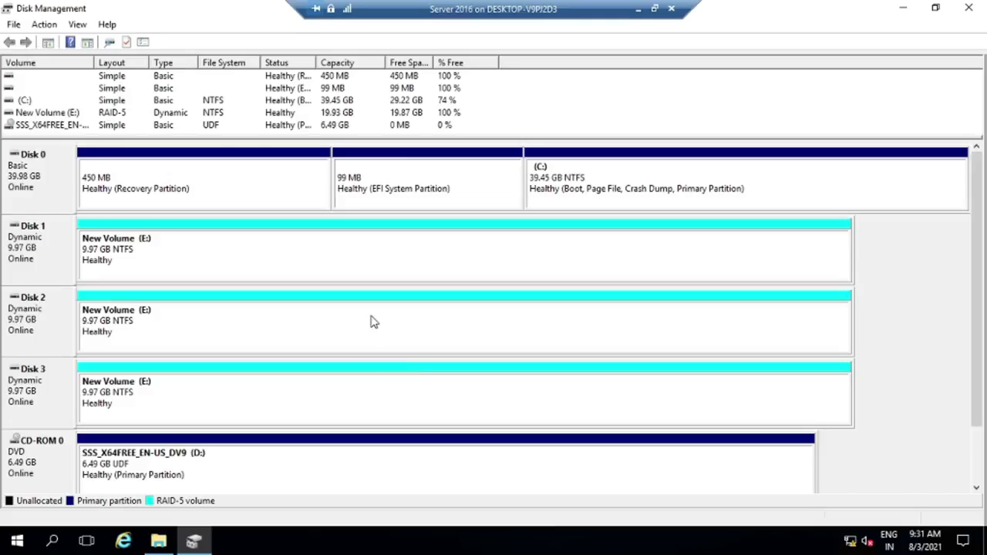
left_click(158, 540)
double_click(606, 212)
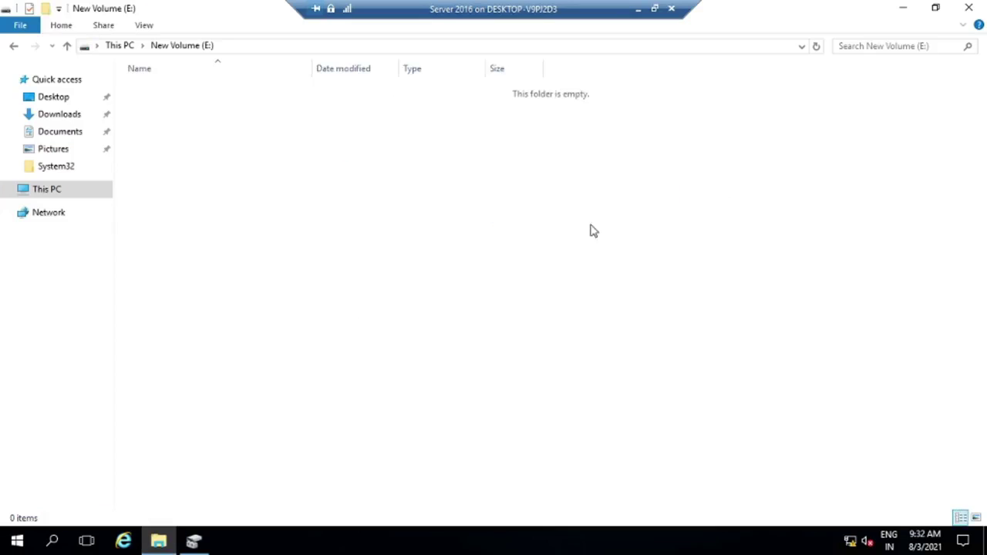
Step: Create a text document named TGM in New Volume (E:)
right_click(262, 172)
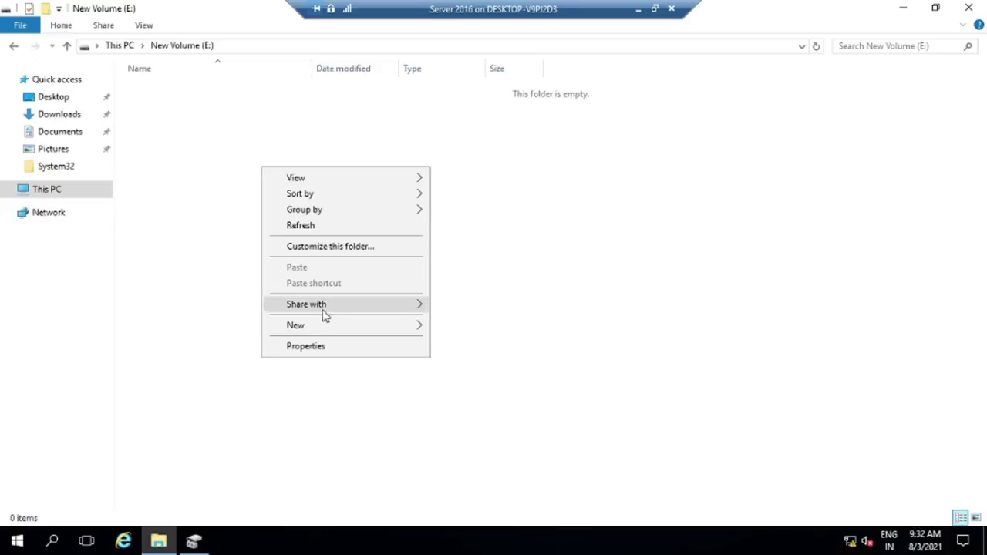
mouse_move(323, 327)
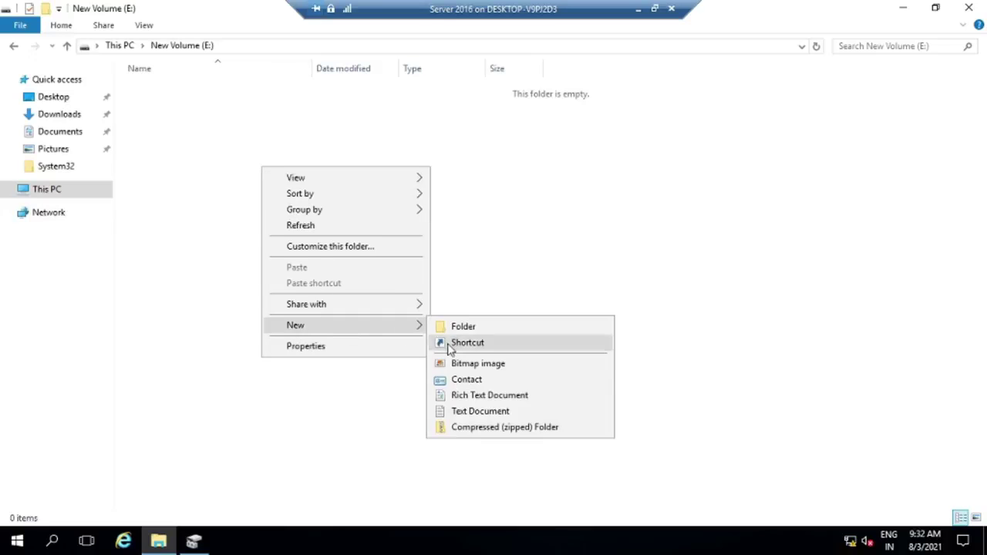
left_click(465, 414)
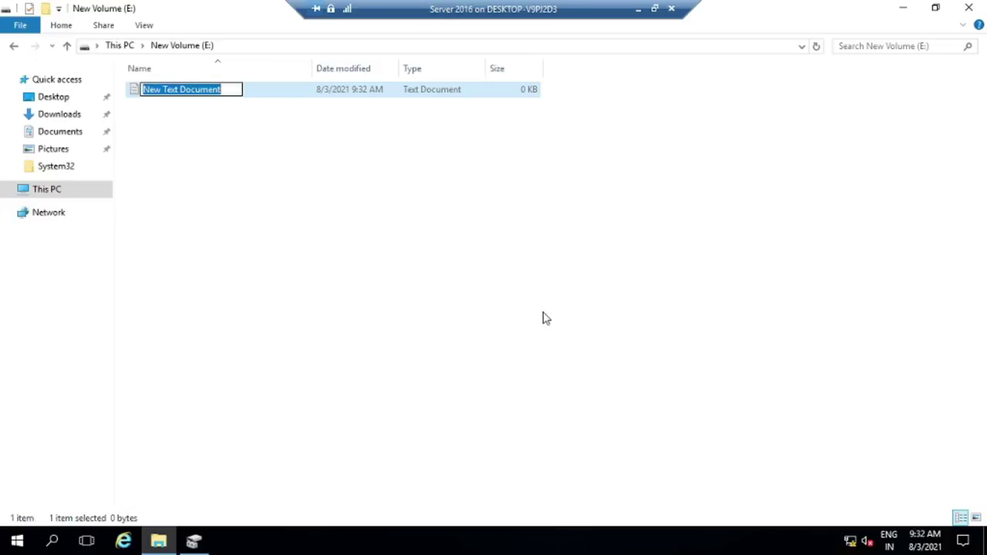
type("TGM")
key("Return")
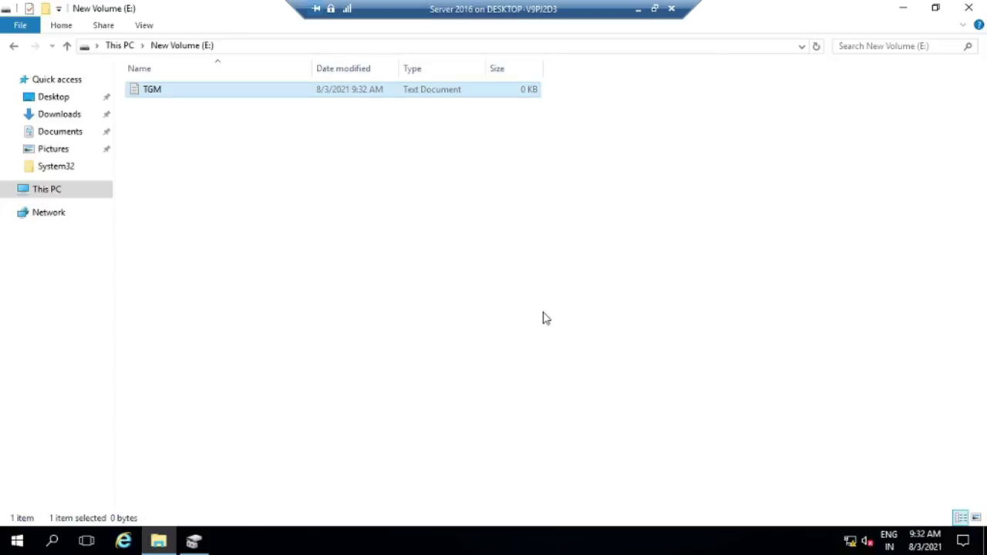
Step: Write Hello World in the TGM text document on New Volume (E:), save it and close it
key("Return")
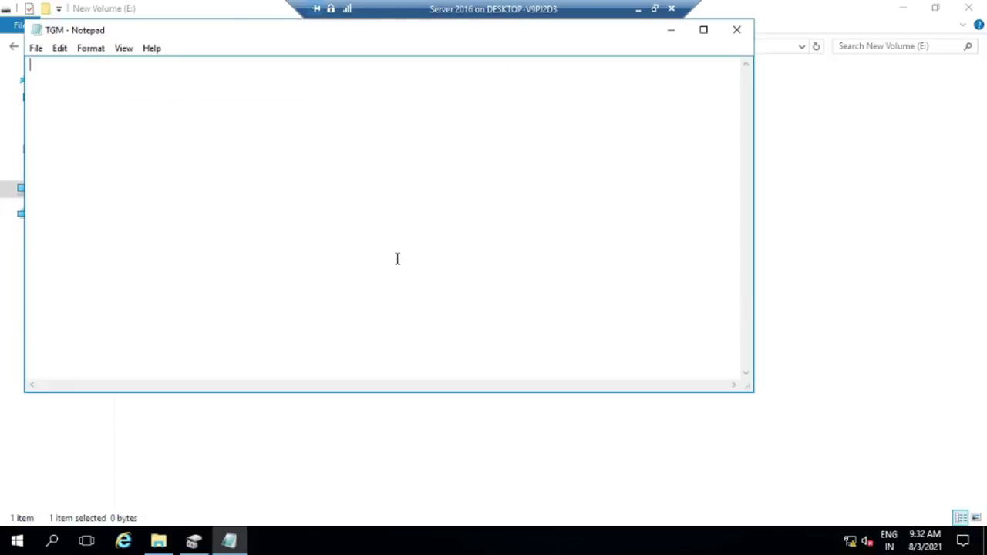
type("Hello World")
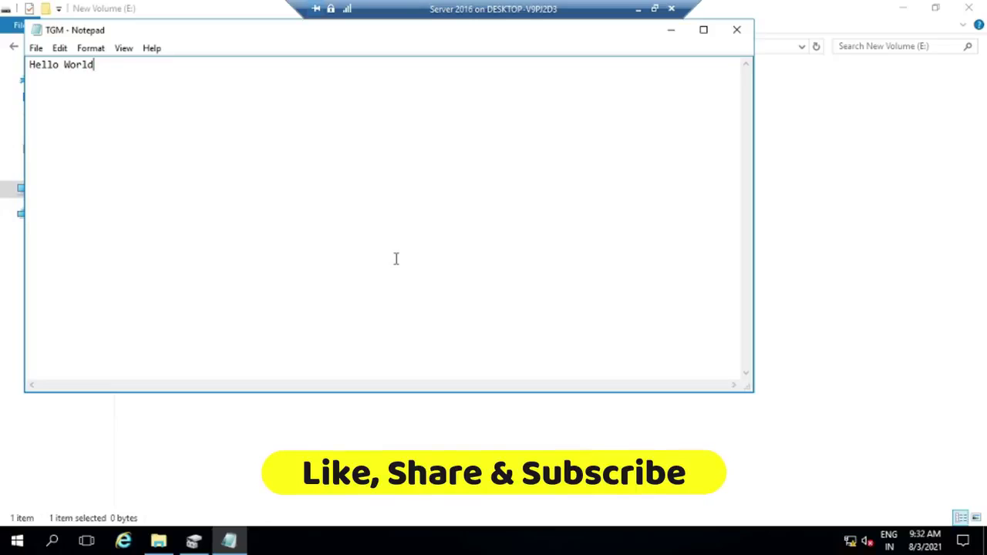
key("ctrl+s")
left_click(737, 29)
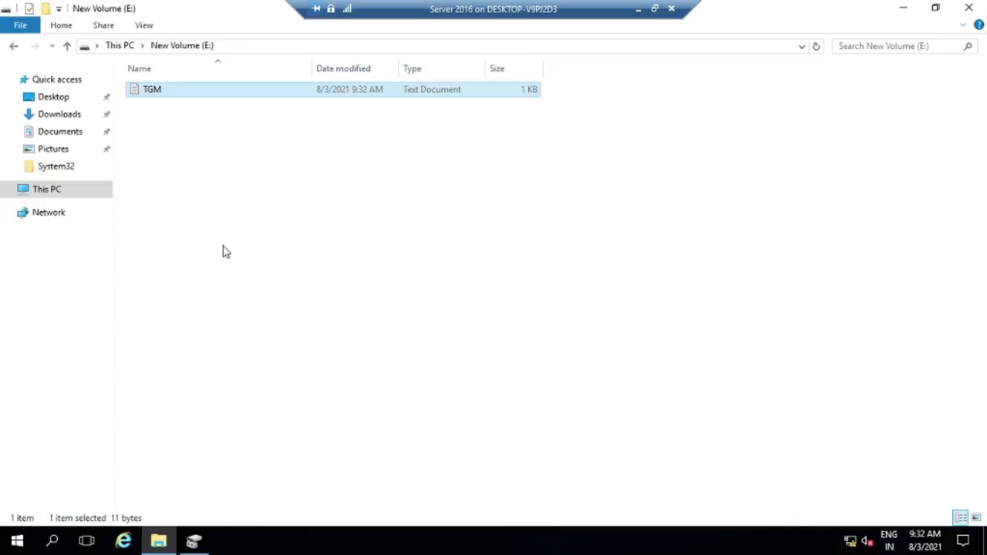
Step: Reopen New Volume (E:) from This PC to check the stored TGM file
left_click(67, 192)
left_click(571, 214)
double_click(571, 215)
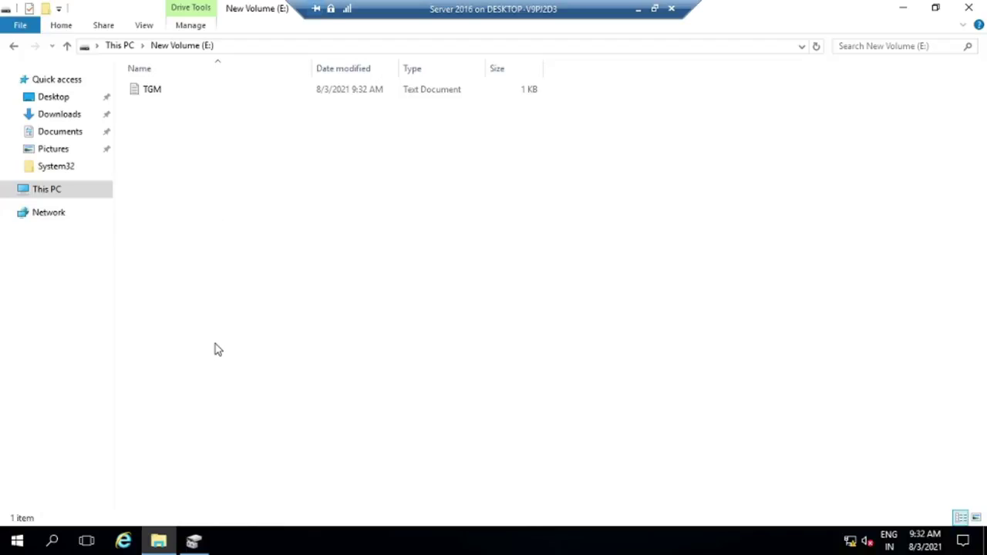
Step: In Disk Management, open New Volume (E:) from Disk 1, Disk 2 and Disk 3 in turn to compare their contents, closing each window
left_click(195, 542)
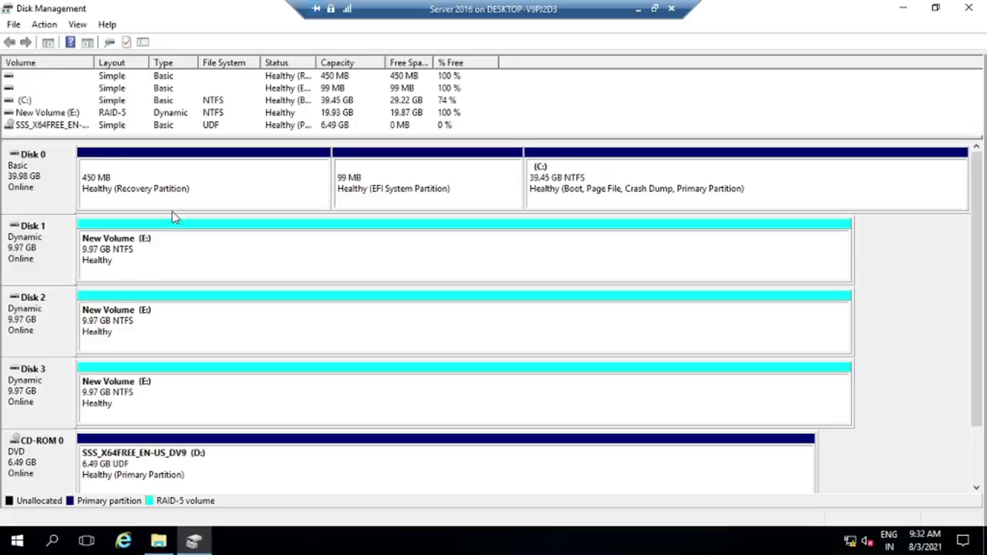
right_click(171, 259)
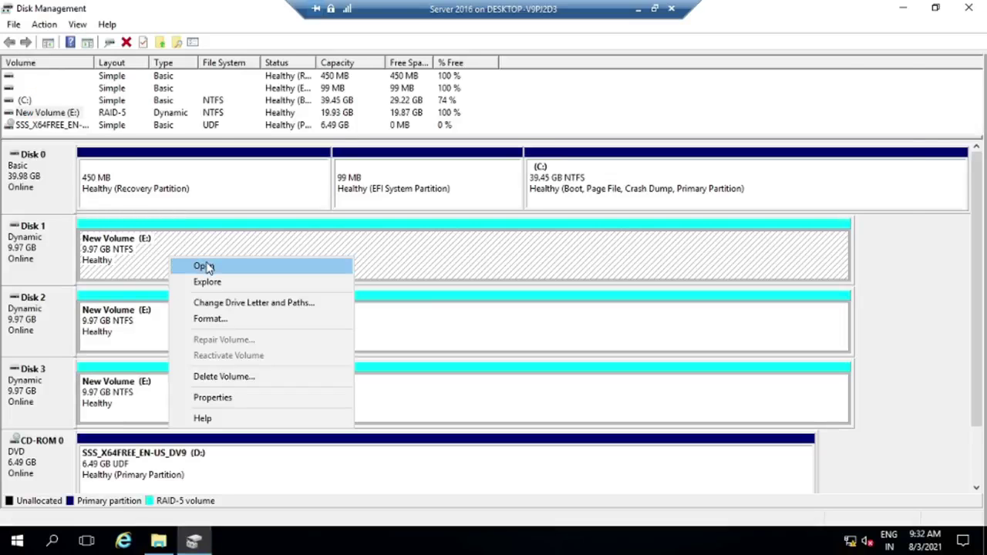
left_click(205, 266)
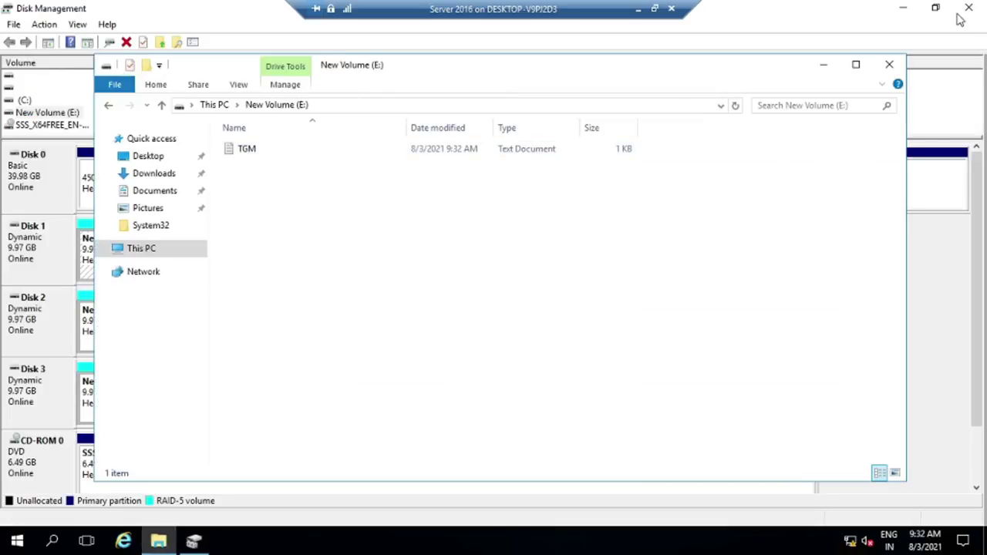
left_click(889, 64)
right_click(249, 322)
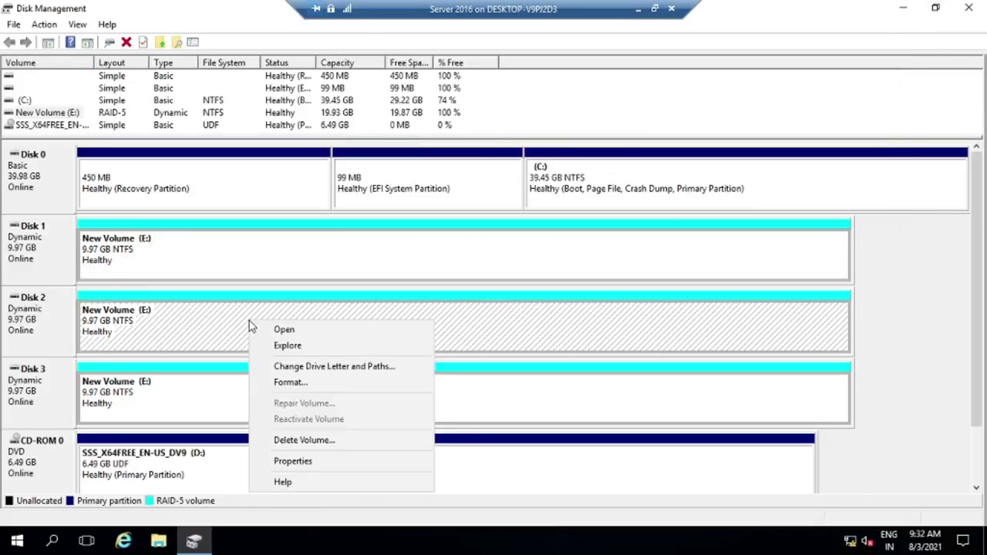
left_click(306, 330)
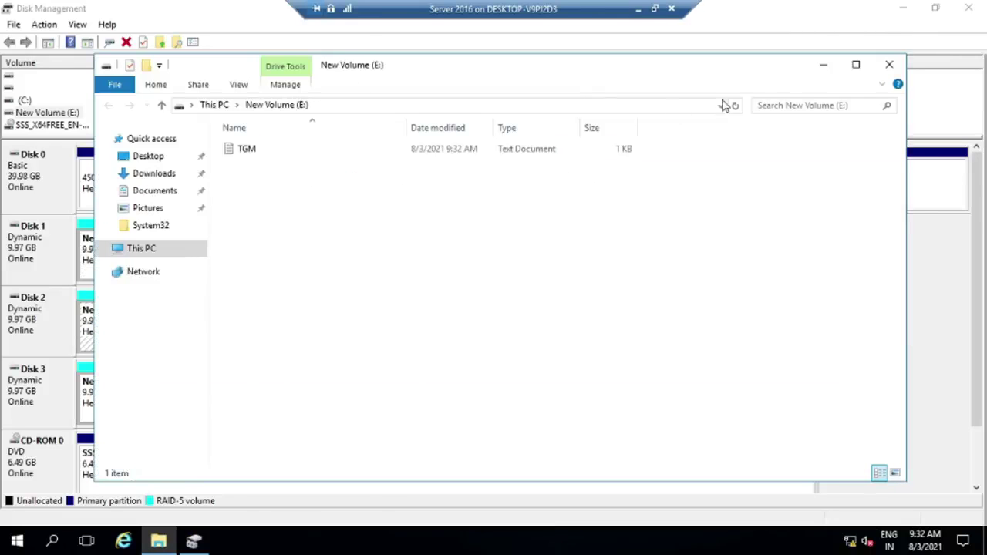
left_click(889, 64)
left_click(231, 400)
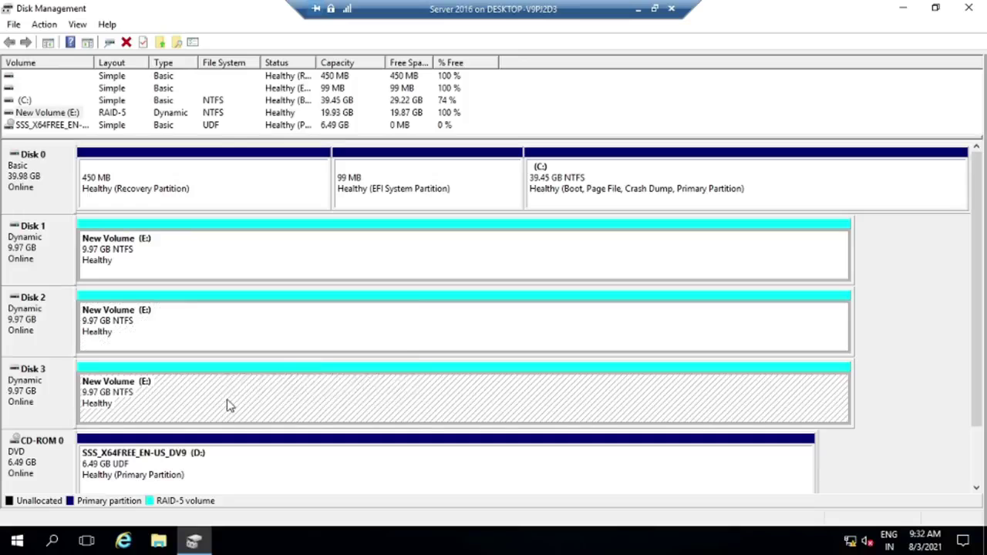
right_click(231, 399)
left_click(280, 252)
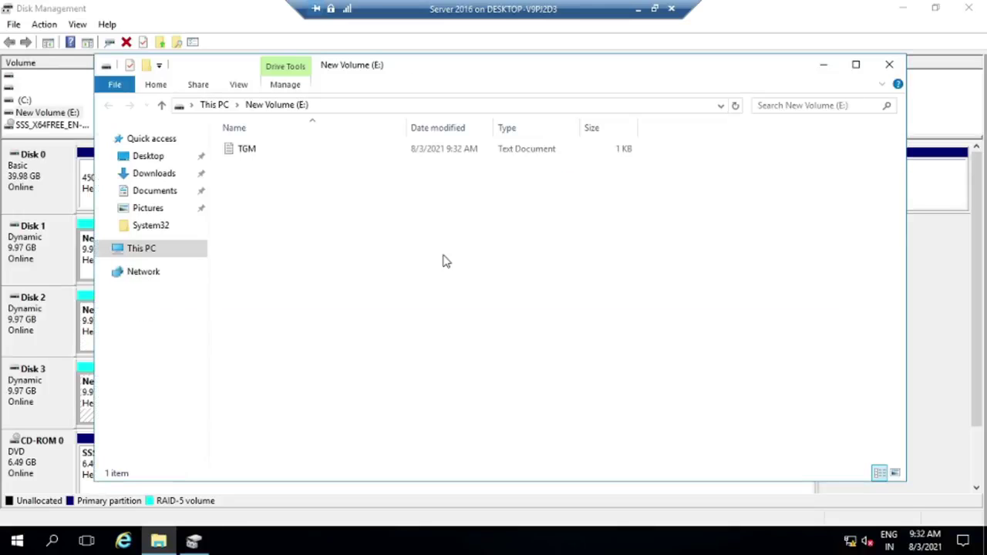
left_click(889, 64)
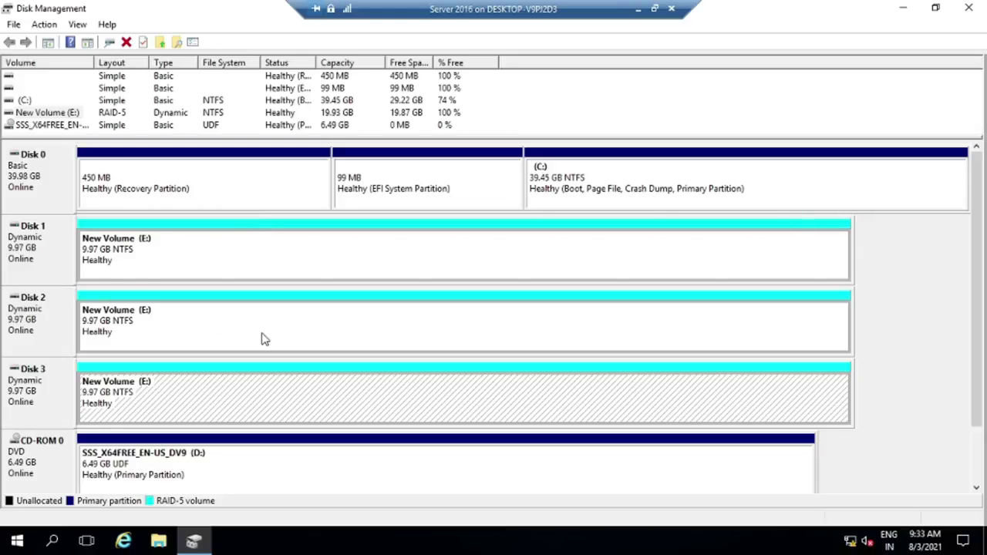
Step: Take Disk 3 offline in Disk Management to simulate a disk failure
right_click(186, 401)
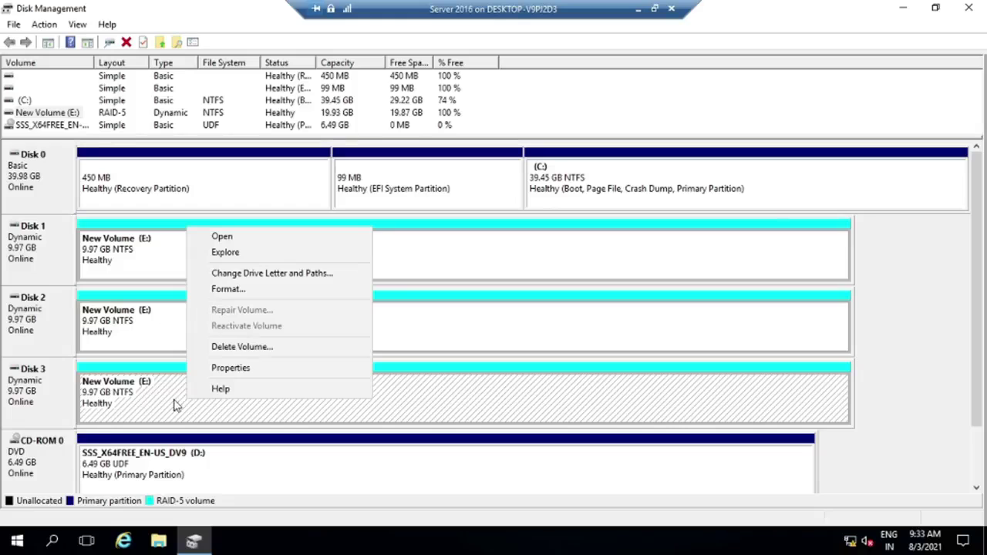
left_click(56, 404)
right_click(56, 404)
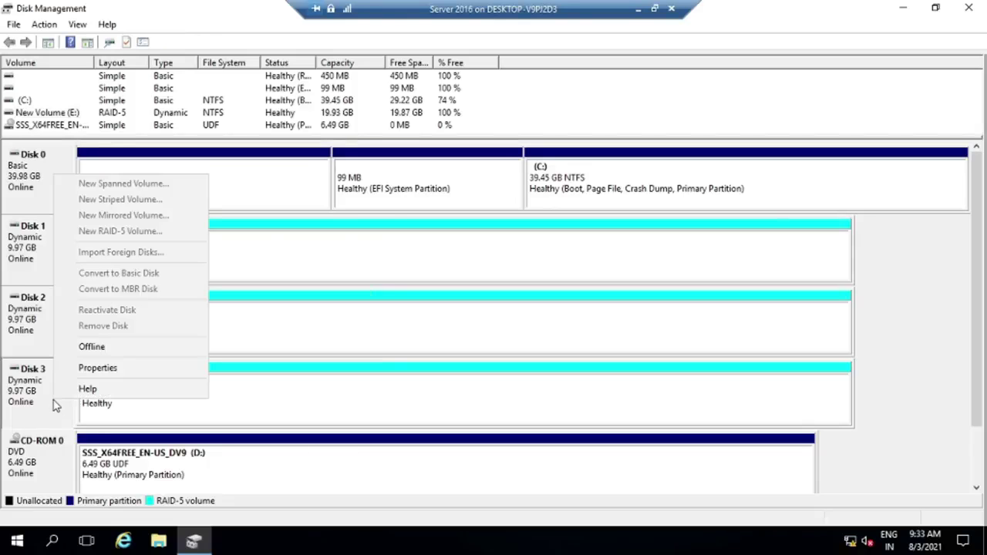
left_click(165, 355)
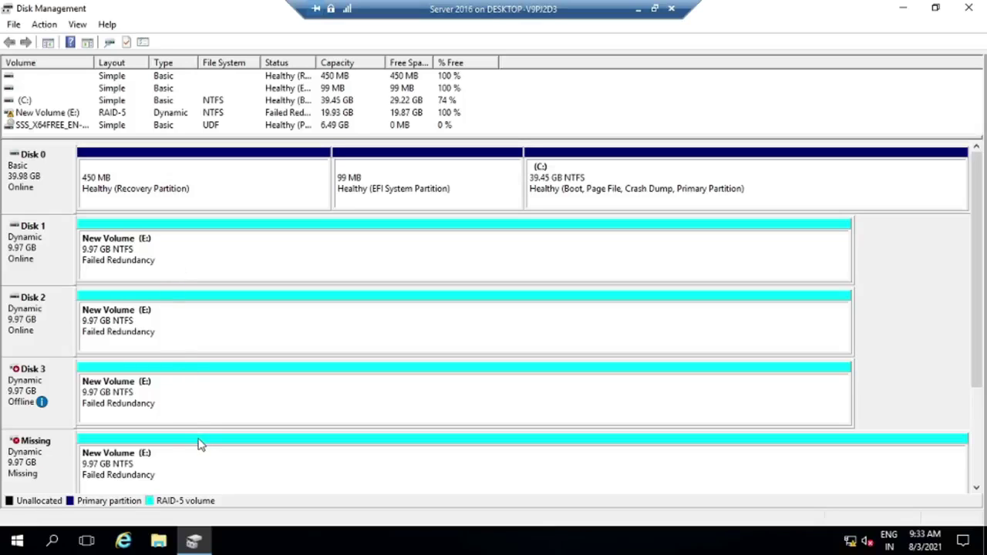
Step: Check in File Explorer whether New Volume (E:) and its TGM file are accessible with Disk 3 offline, and close the window
left_click(158, 540)
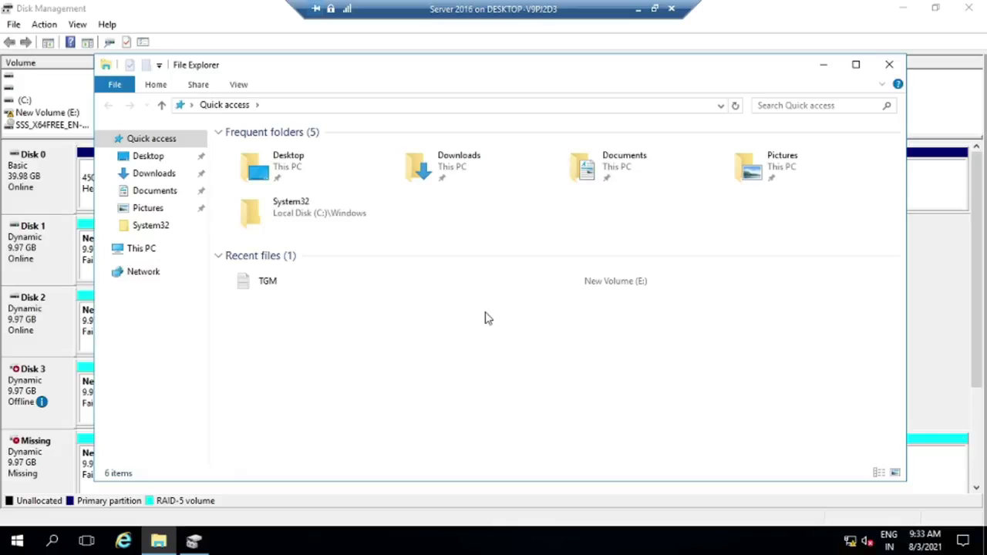
left_click(140, 253)
double_click(663, 266)
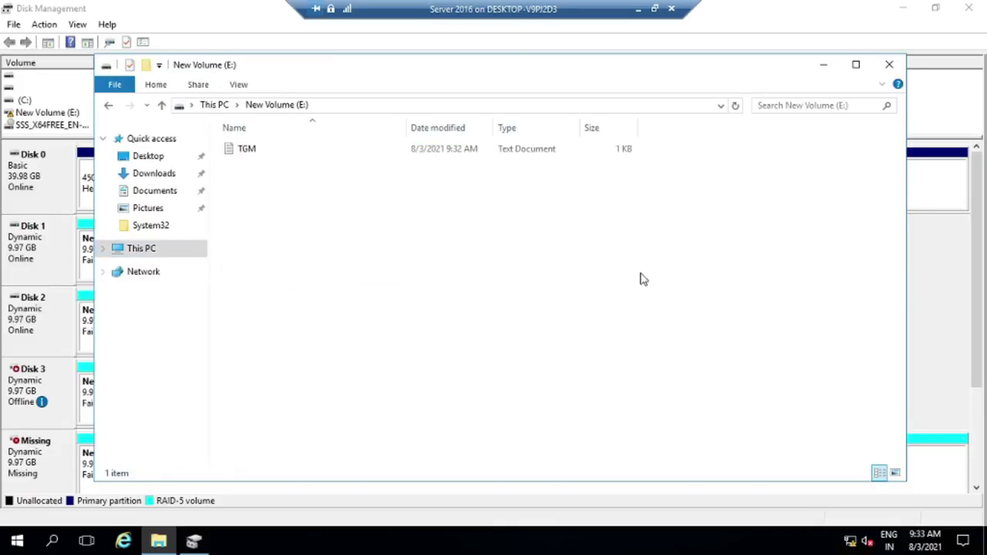
left_click(890, 64)
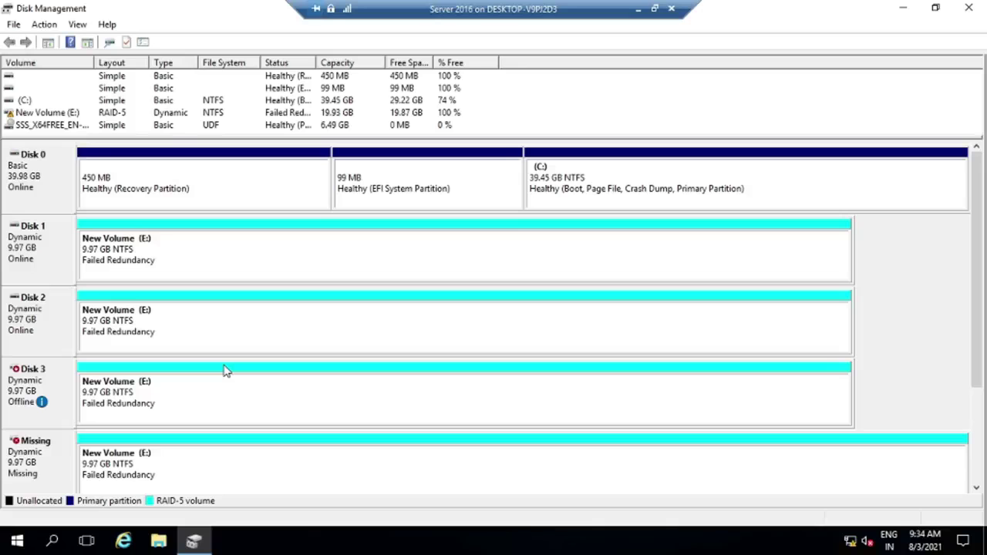
Step: Bring Disk 3 back online in Disk Management
mouse_move(64, 403)
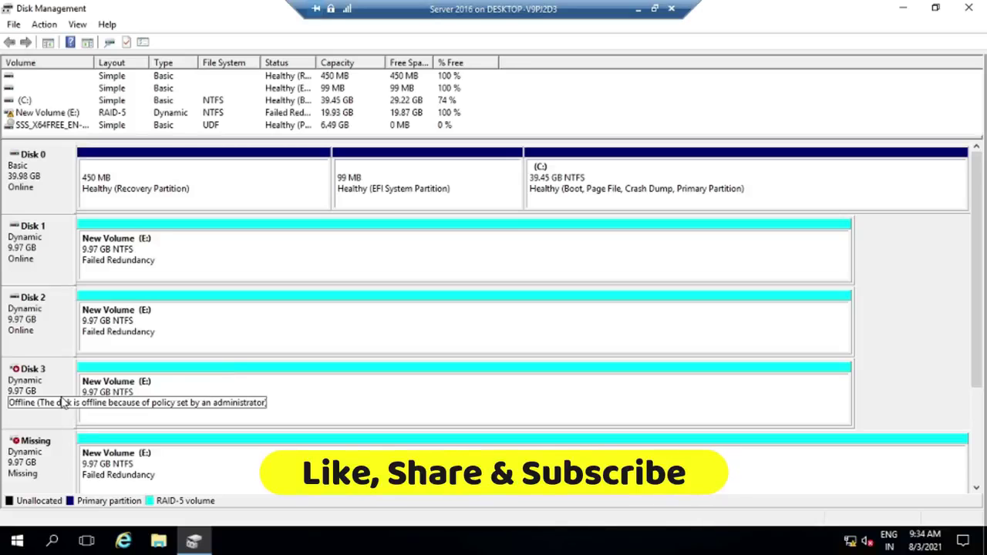
right_click(147, 392)
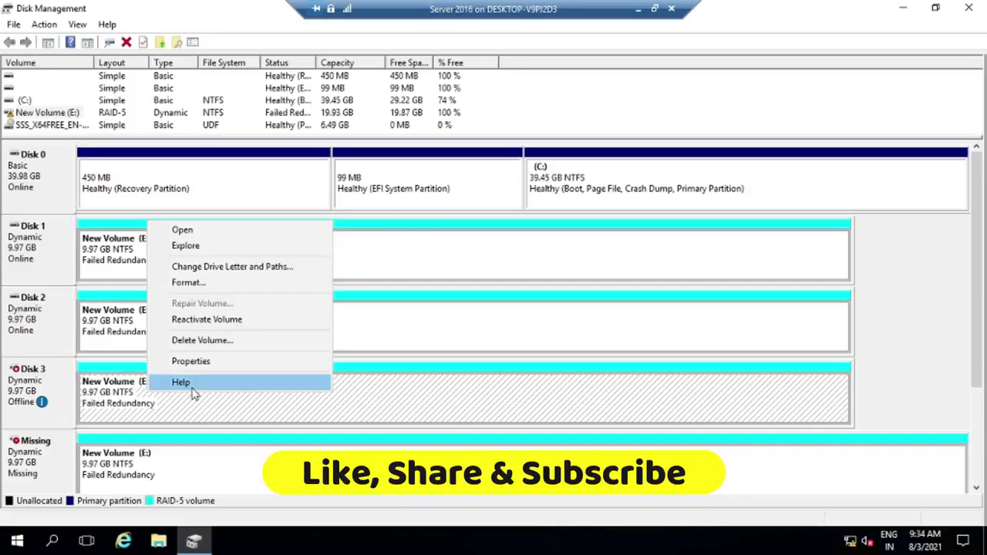
right_click(43, 392)
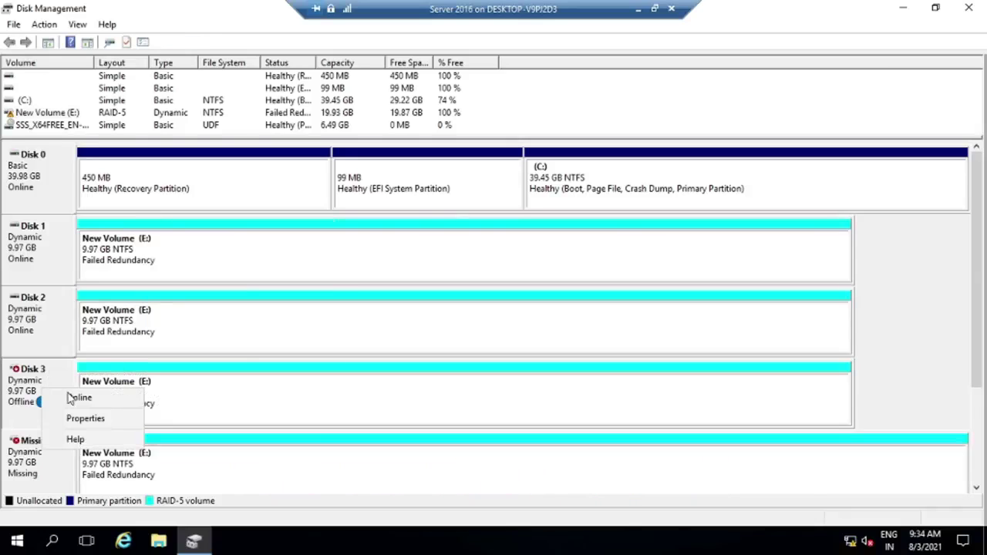
left_click(114, 398)
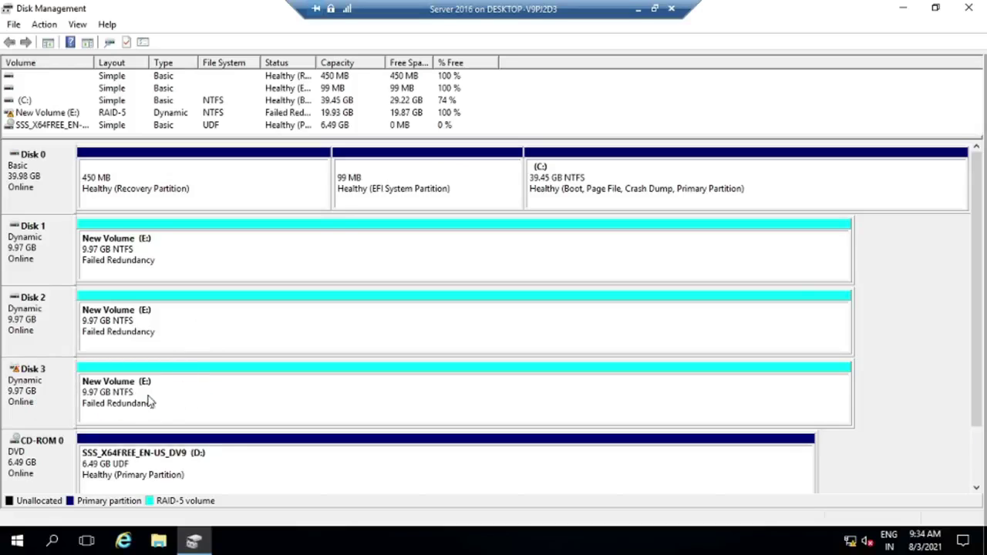
Step: Reactivate the RAID-5 volume from its Disk 3 portion, accepting the chkdsk recommendation
right_click(178, 402)
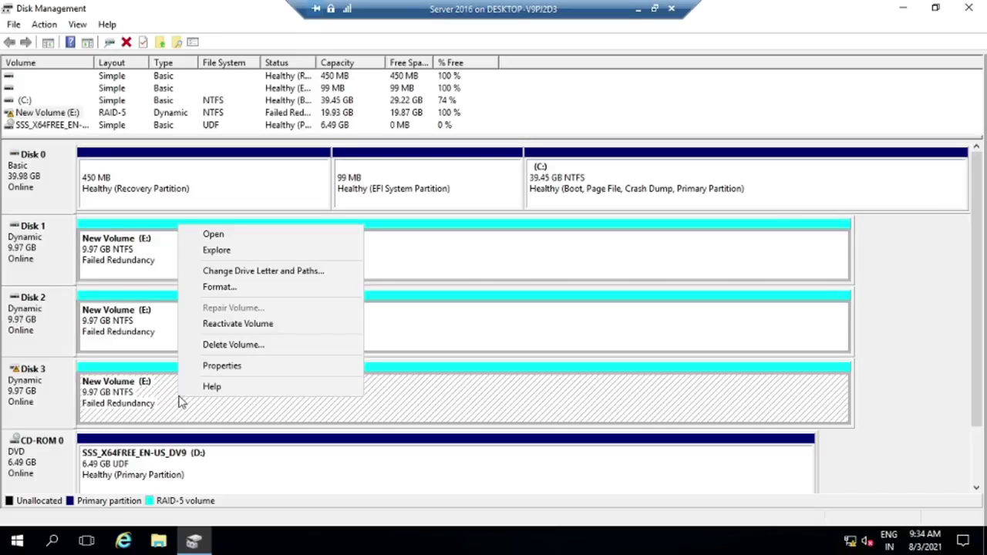
left_click(231, 327)
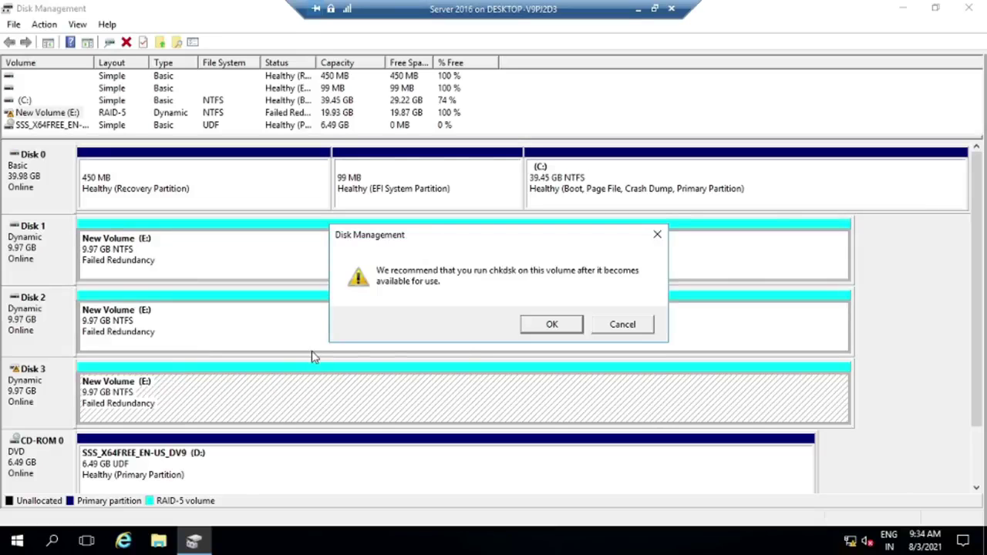
left_click(551, 324)
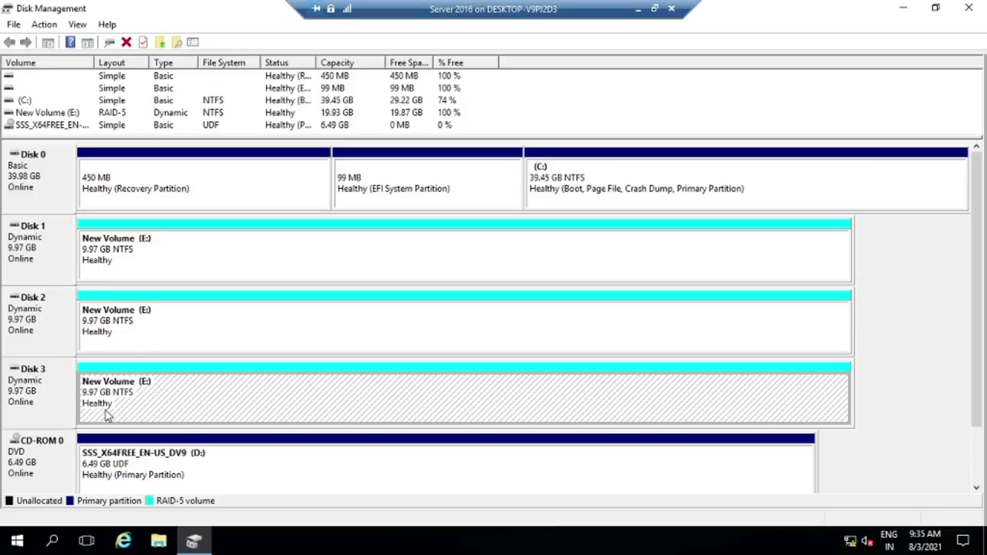
Step: Open New Volume (E:) from Disk 3 to check the TGM file after the reactivation, and close the window
right_click(184, 400)
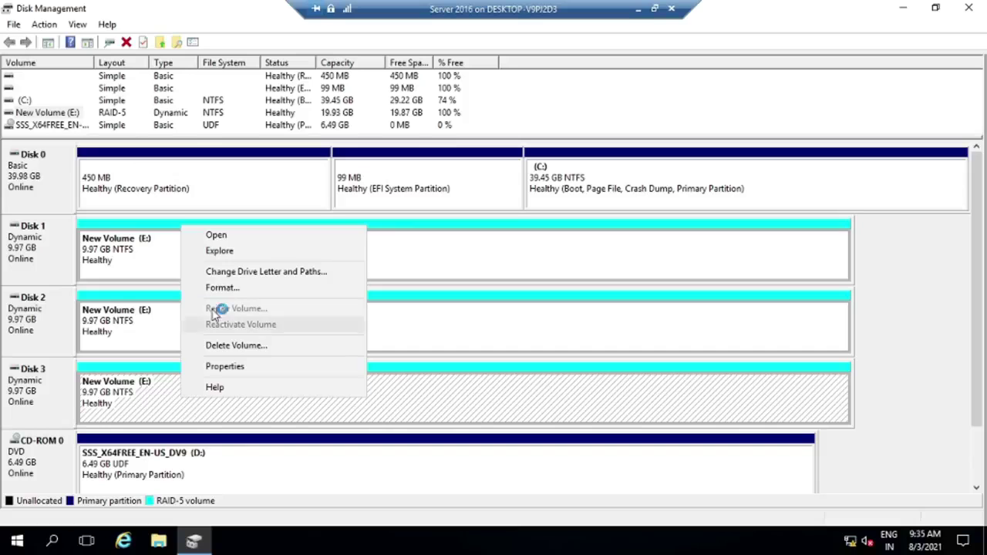
left_click(221, 235)
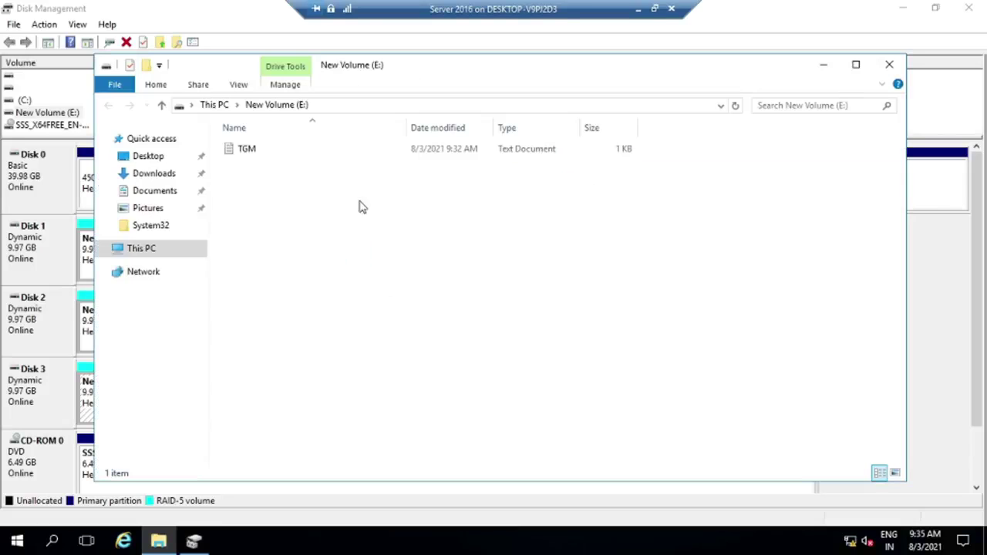
left_click(889, 64)
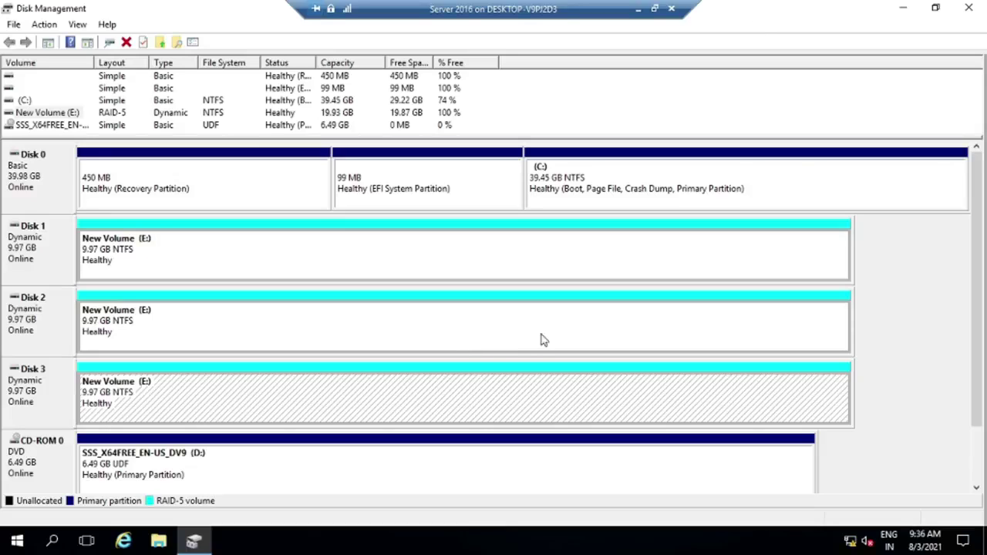
Step: Close Disk Management and view the drives under This PC in a maximized File Explorer window
left_click(969, 9)
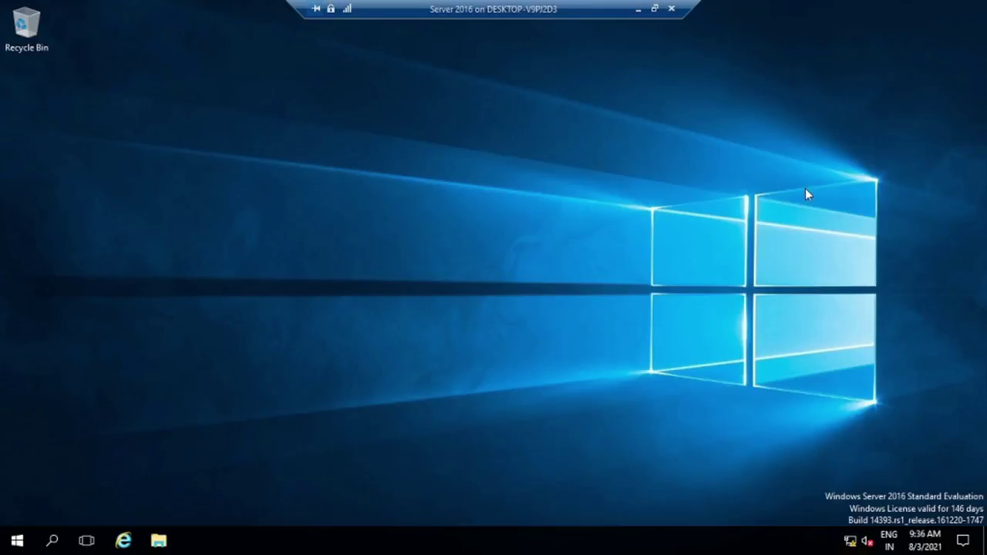
left_click(158, 541)
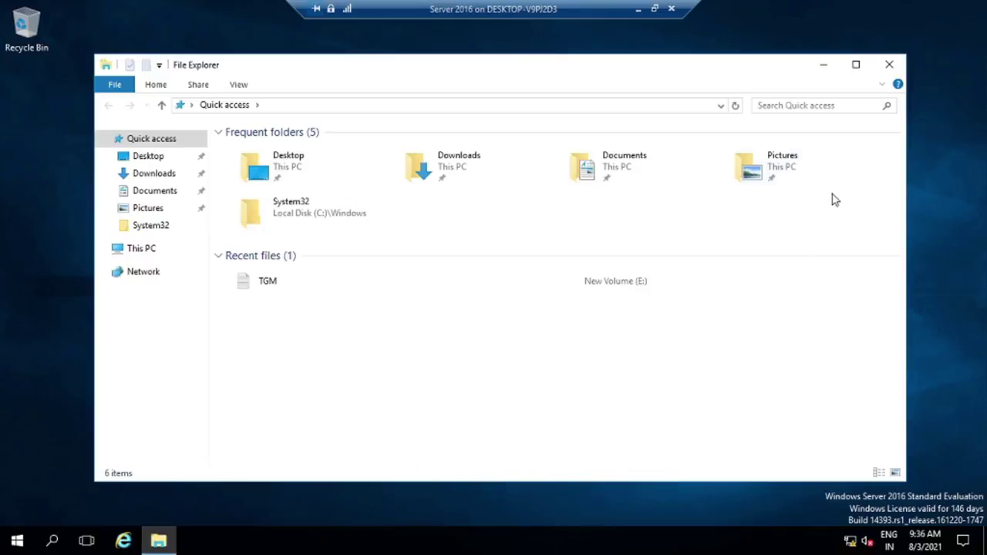
left_click(854, 65)
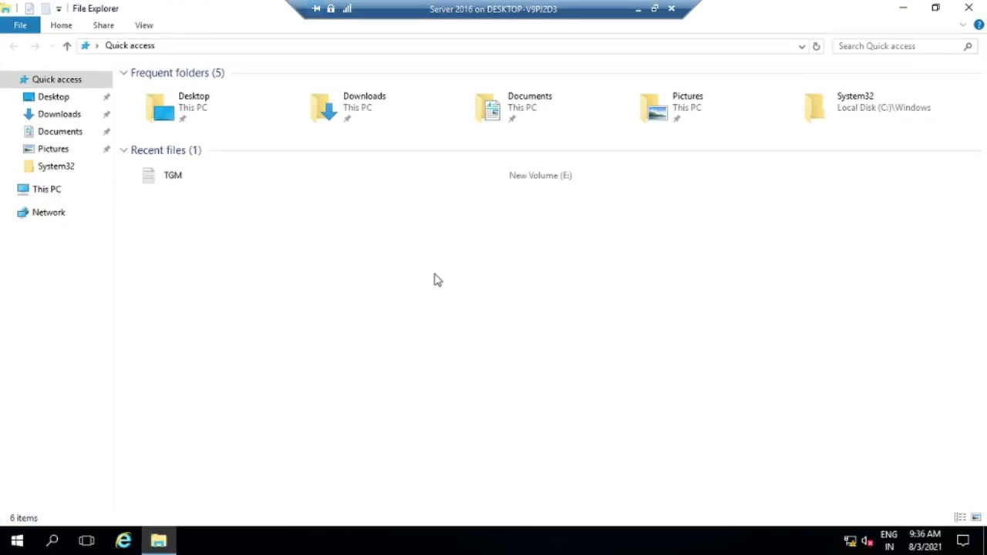
left_click(42, 192)
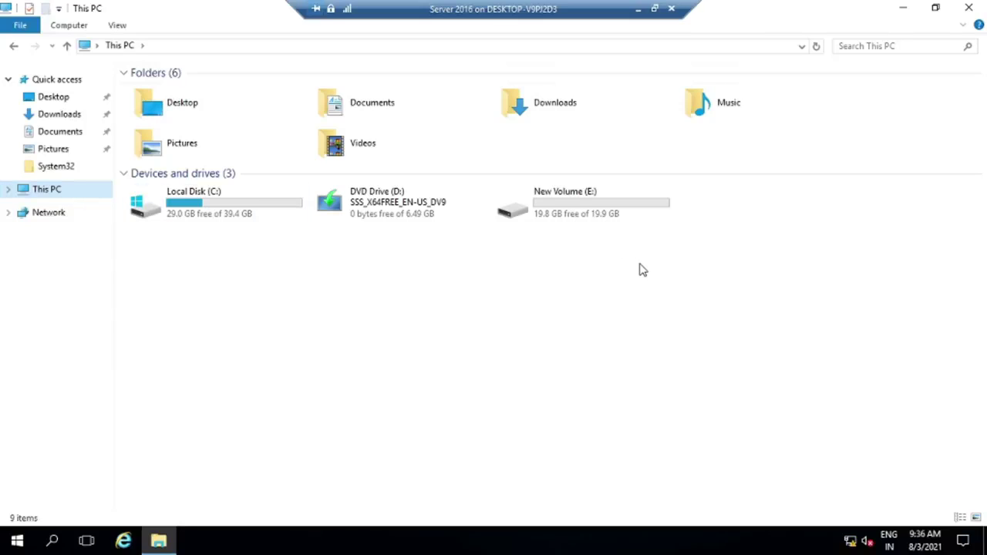